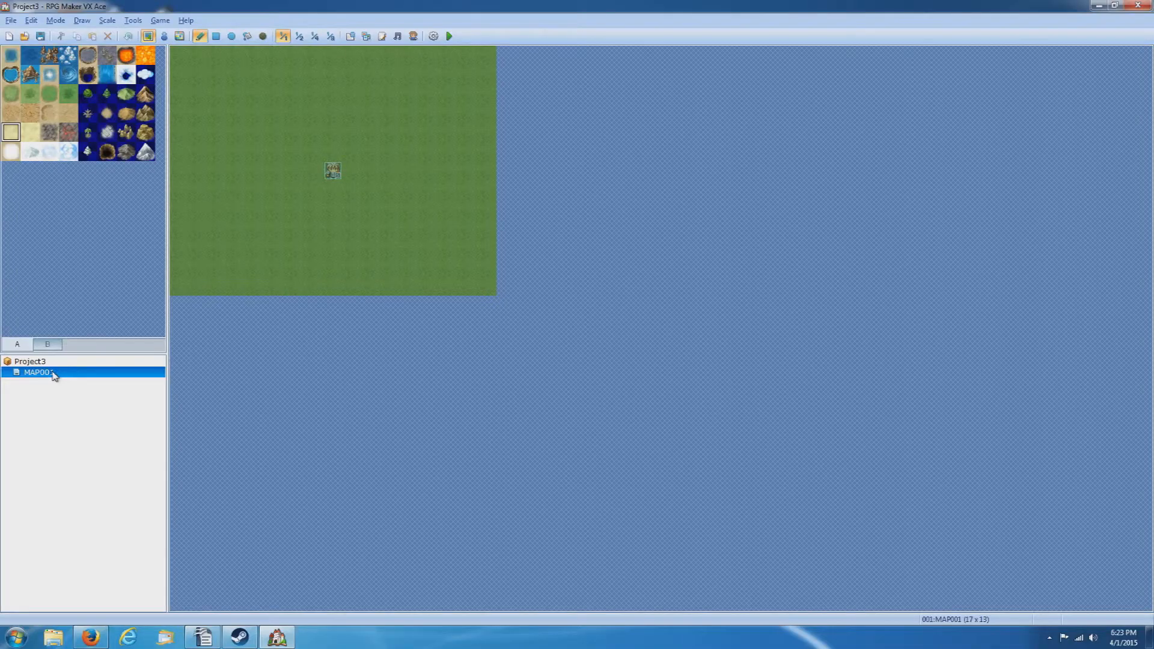
Step: Rename MAP001 as "example" in its map properties and keep the 001:Field tileset
{"action": "right_click", "coordinate": [55, 376]}
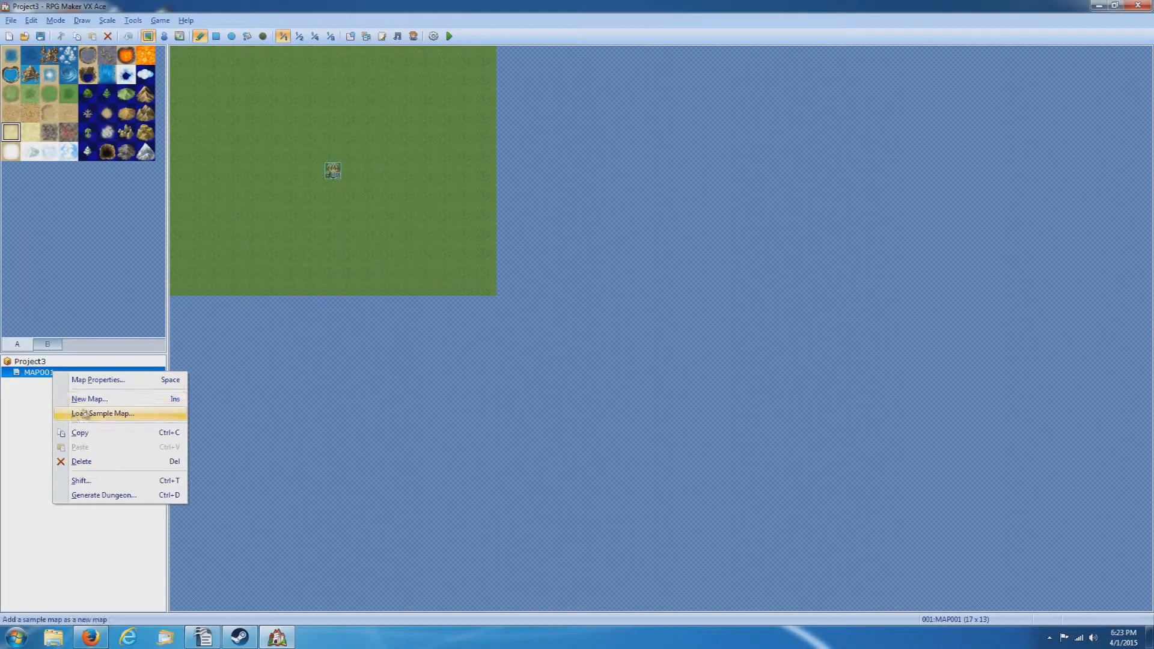
{"action": "left_click", "coordinate": [97, 385]}
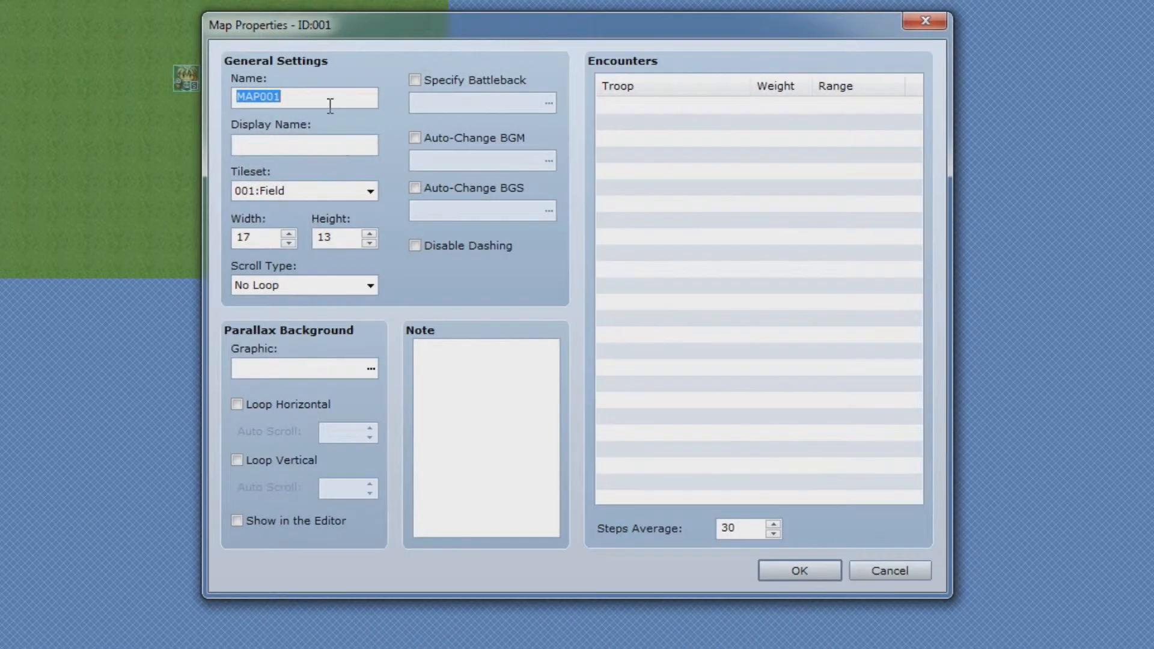
{"action": "type", "text": "example"}
{"action": "left_click", "coordinate": [378, 193]}
{"action": "left_click", "coordinate": [264, 206]}
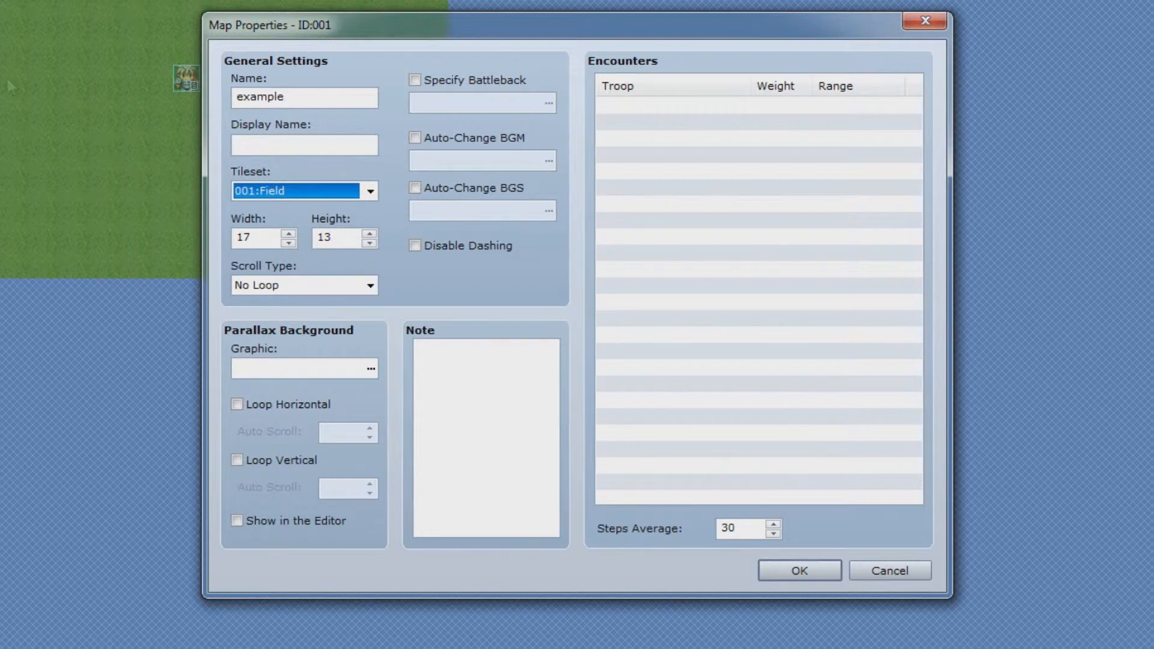
{"action": "left_click", "coordinate": [327, 190]}
{"action": "left_click", "coordinate": [325, 189]}
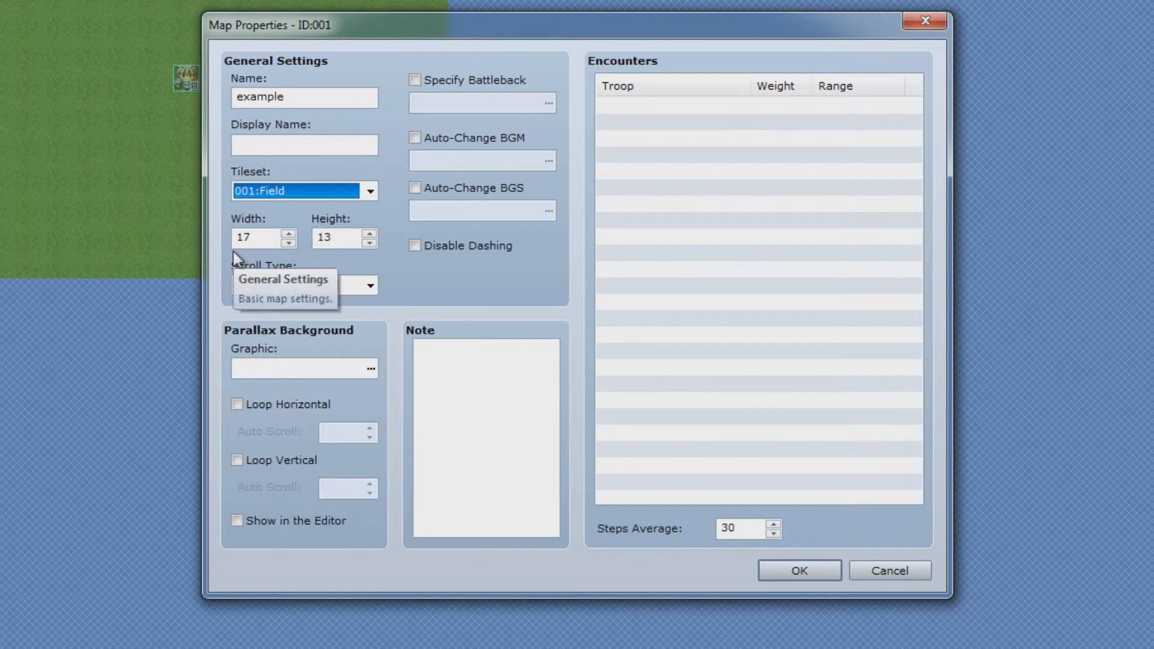
Step: Set the map's width and height to 24 tiles each
{"action": "left_click", "coordinate": [289, 234]}
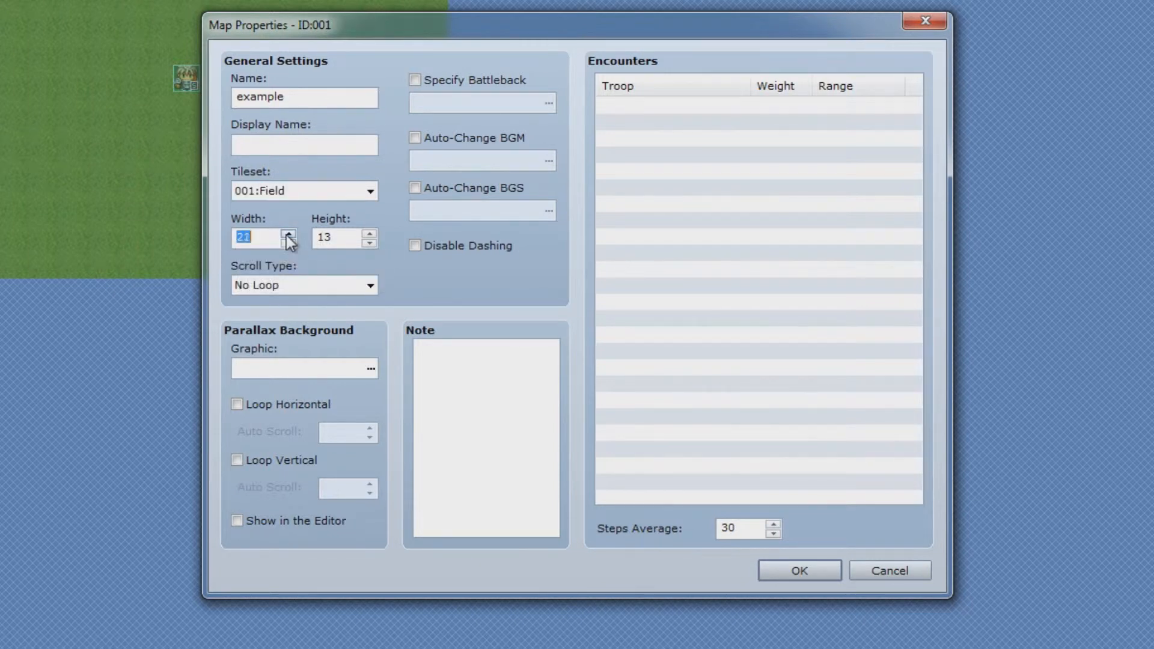
{"action": "left_click", "coordinate": [369, 233]}
{"action": "left_click", "coordinate": [370, 234]}
{"action": "left_click", "coordinate": [370, 234]}
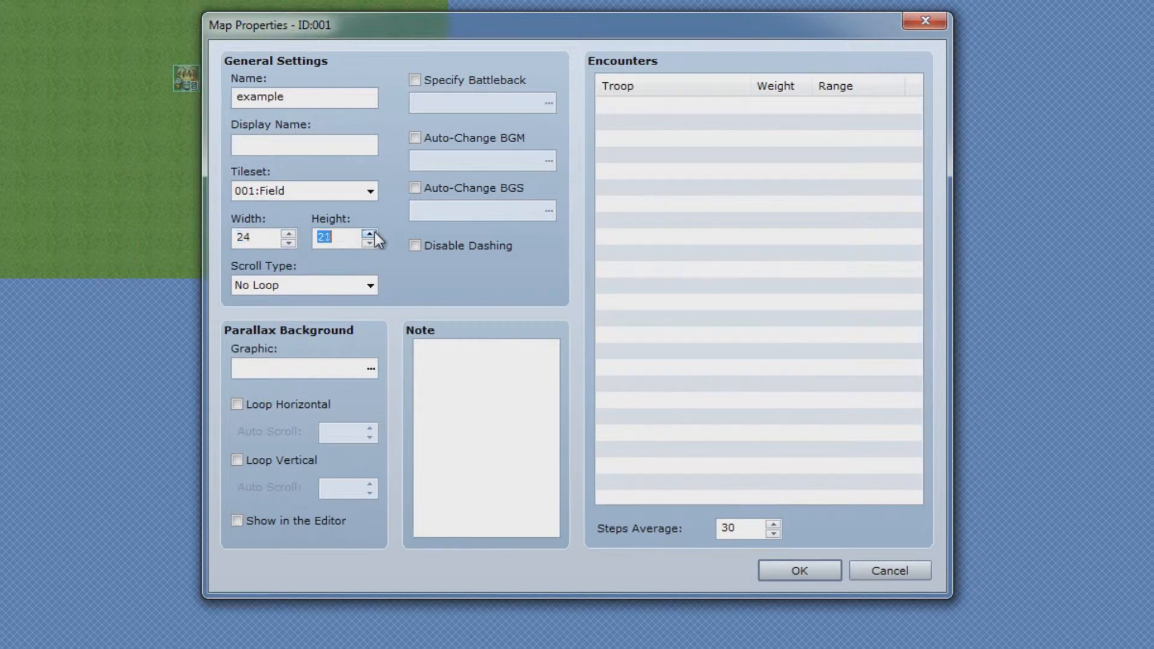
{"action": "left_click", "coordinate": [374, 233]}
Step: Keep No Loop as the map's scroll type and apply the map properties
{"action": "left_click", "coordinate": [358, 290]}
{"action": "left_click", "coordinate": [358, 289]}
{"action": "left_click", "coordinate": [358, 289]}
{"action": "left_click", "coordinate": [371, 287]}
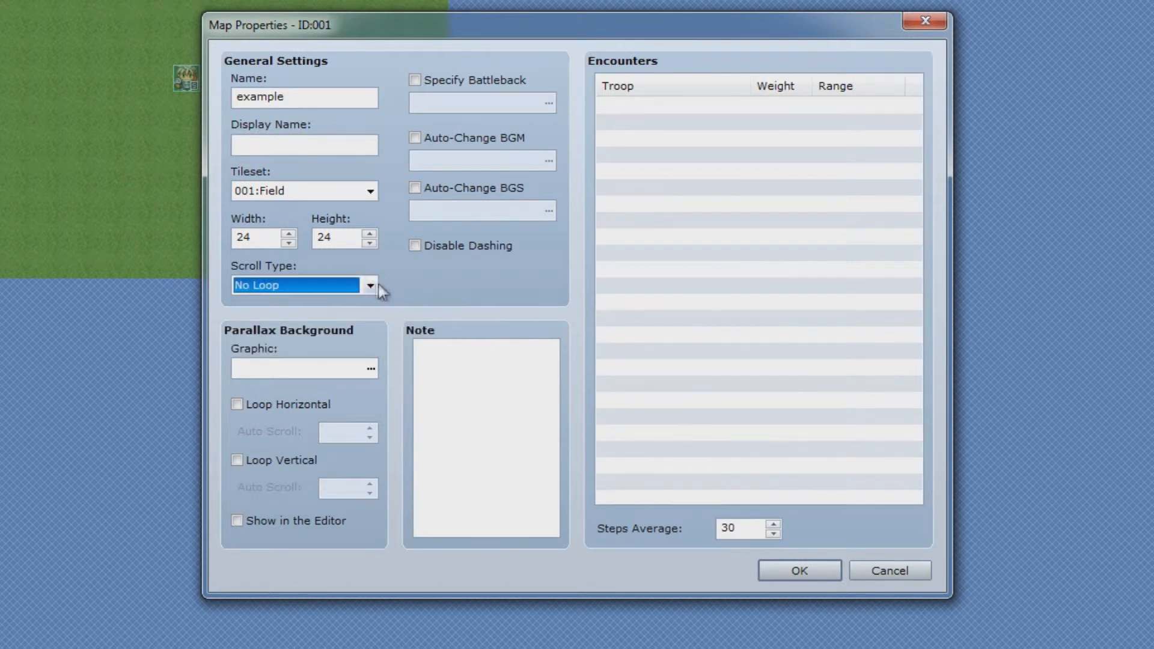
{"action": "left_click", "coordinate": [369, 287]}
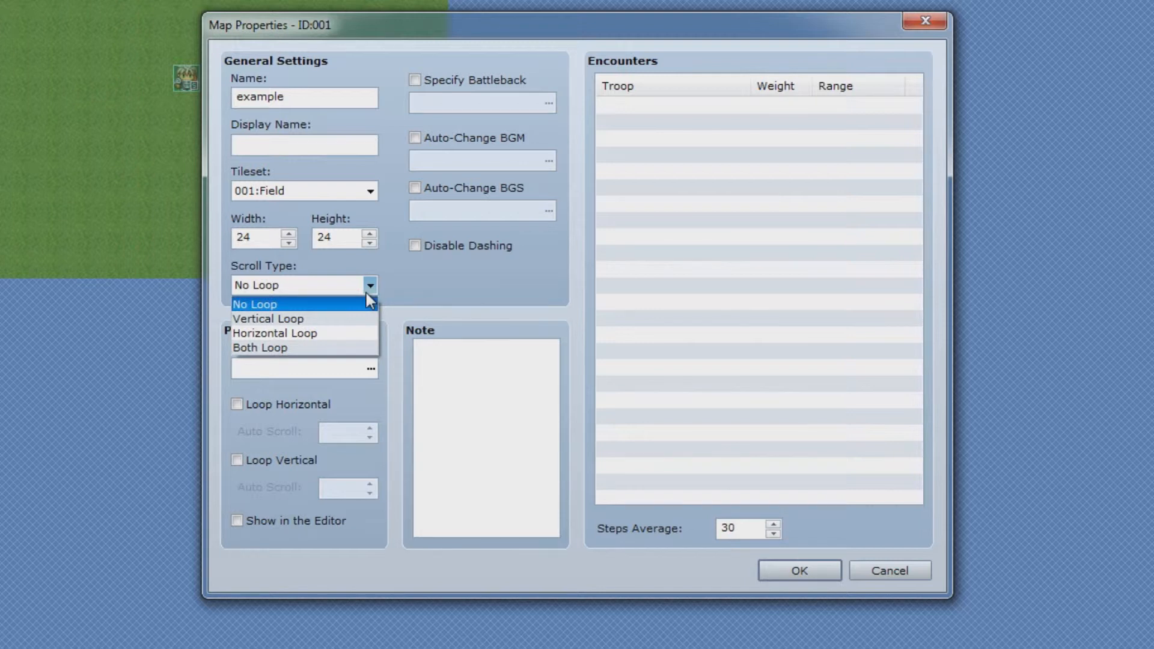
{"action": "left_click", "coordinate": [367, 294]}
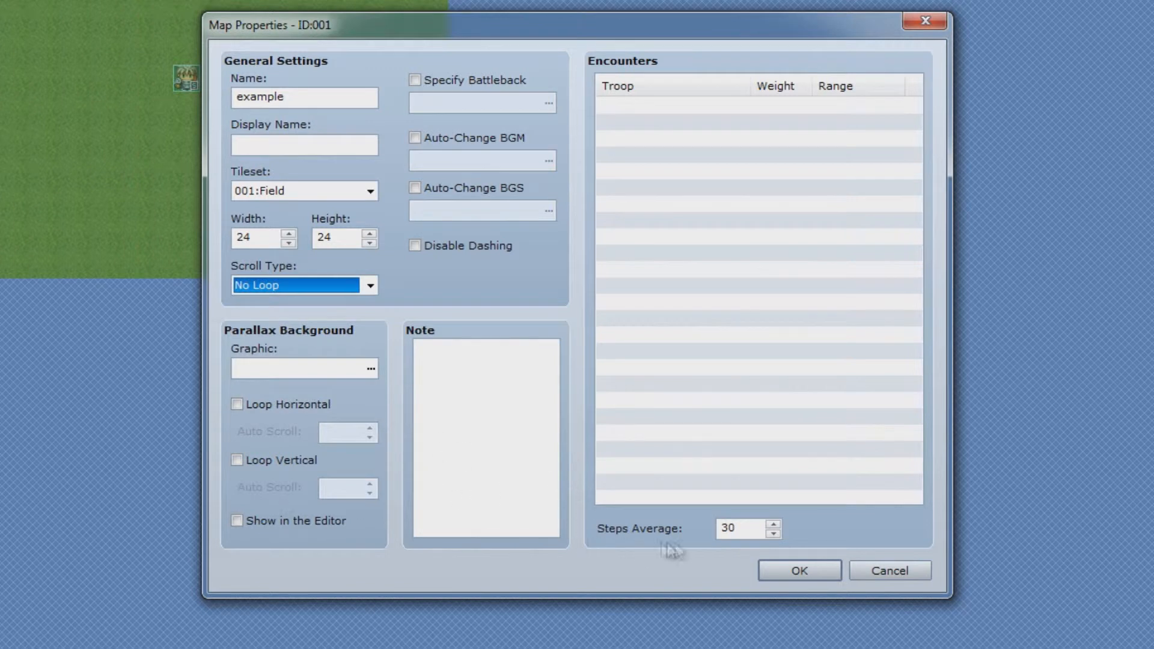
{"action": "left_click", "coordinate": [784, 575]}
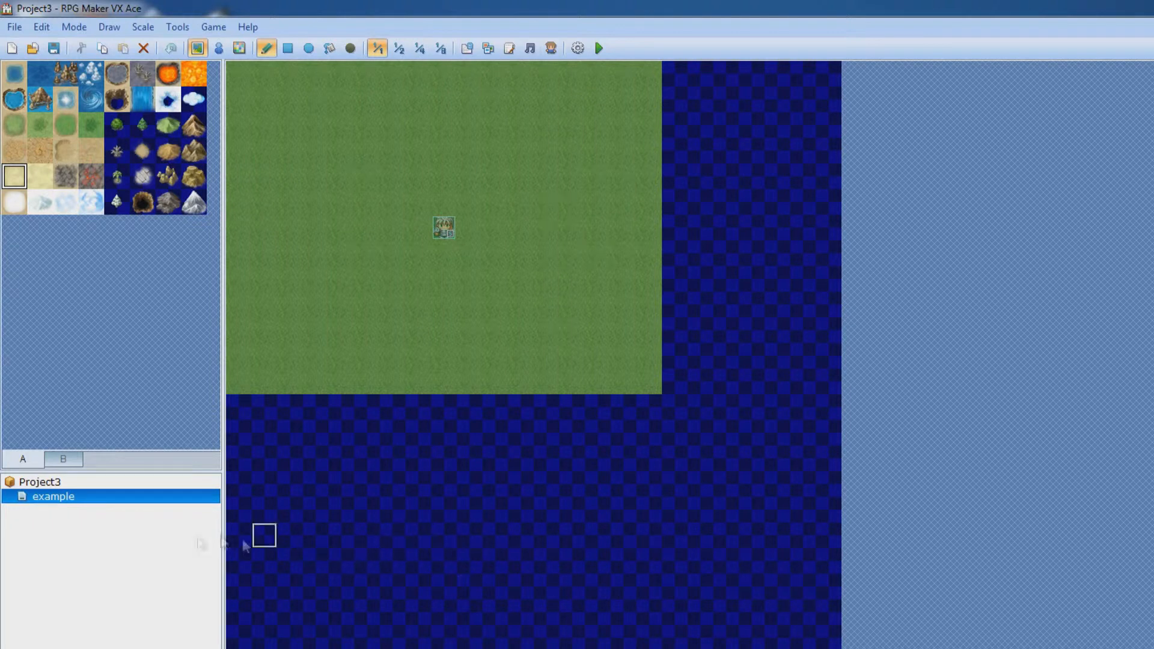
Step: Set the example map's parallax background graphic to Ocean1 after previewing a few other graphics
{"action": "right_click", "coordinate": [46, 497]}
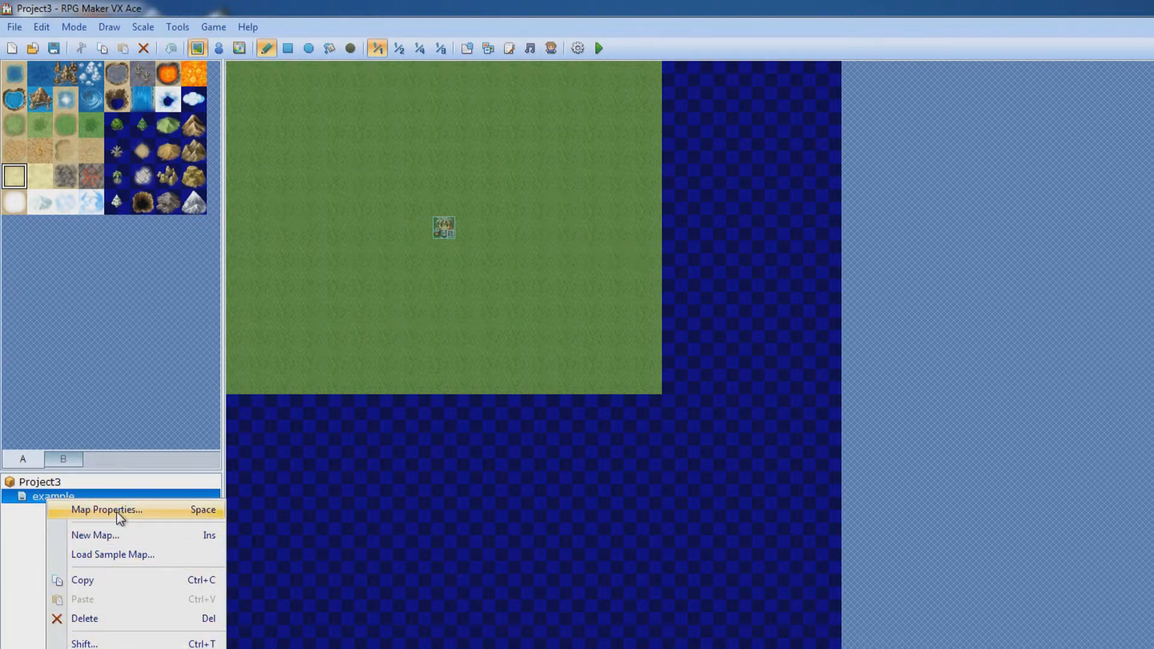
{"action": "left_click", "coordinate": [117, 512]}
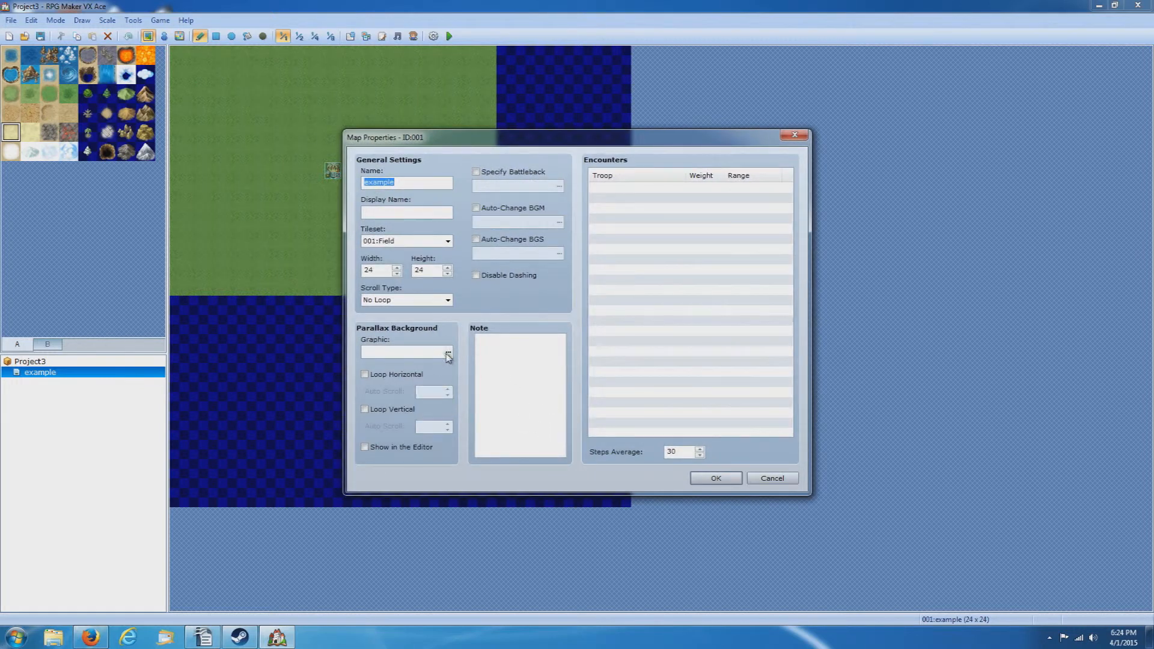
{"action": "left_click", "coordinate": [448, 355]}
{"action": "left_click", "coordinate": [433, 249]}
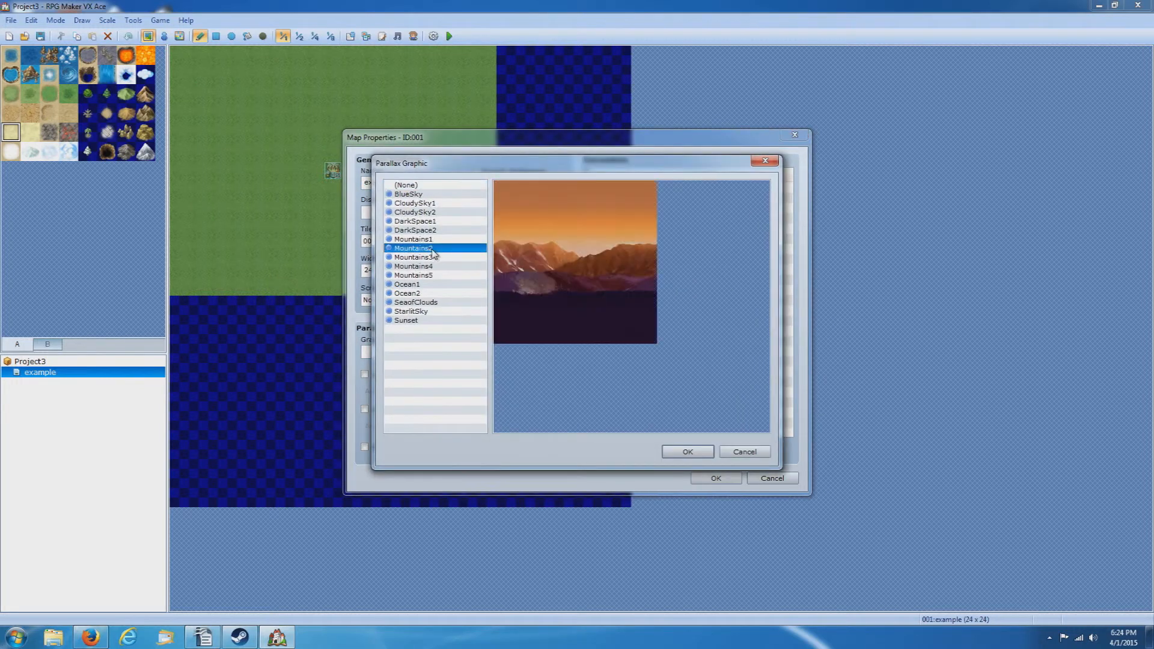
{"action": "left_click", "coordinate": [419, 258]}
{"action": "left_click", "coordinate": [415, 302]}
{"action": "left_click", "coordinate": [412, 293]}
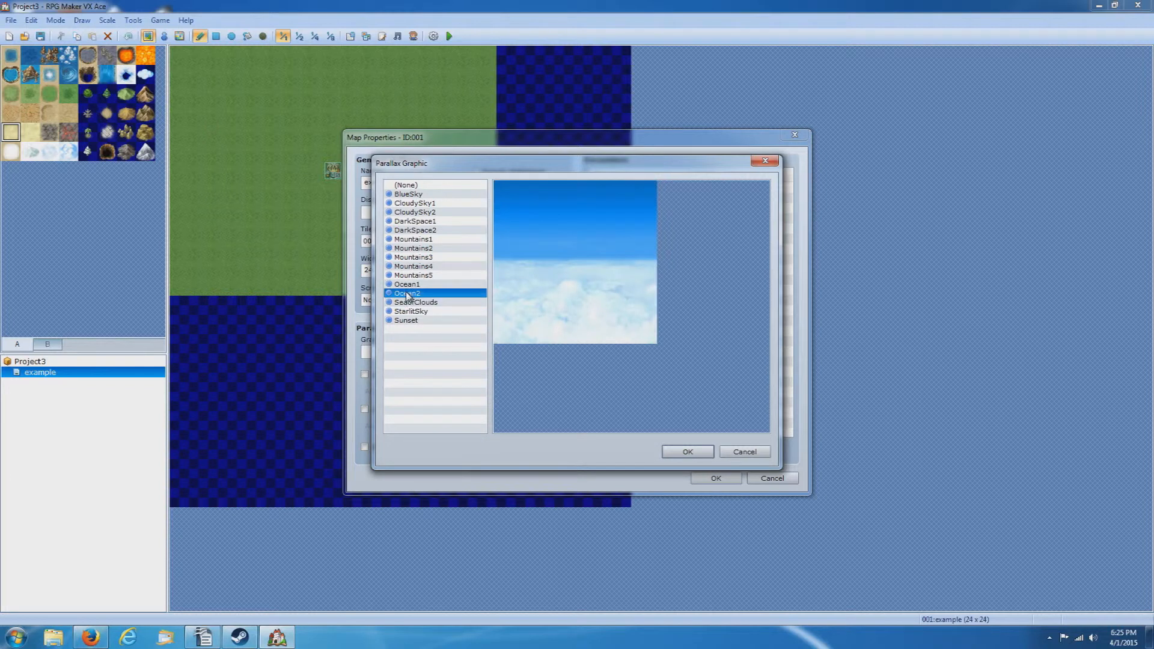
{"action": "left_click", "coordinate": [413, 285]}
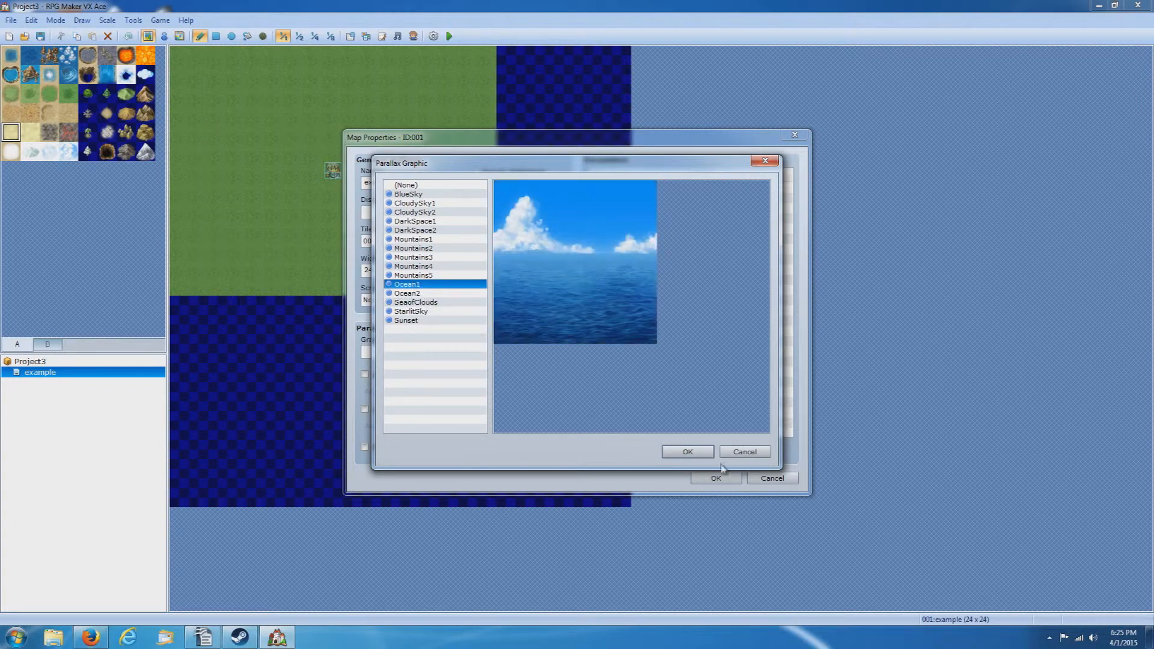
{"action": "left_click", "coordinate": [688, 453]}
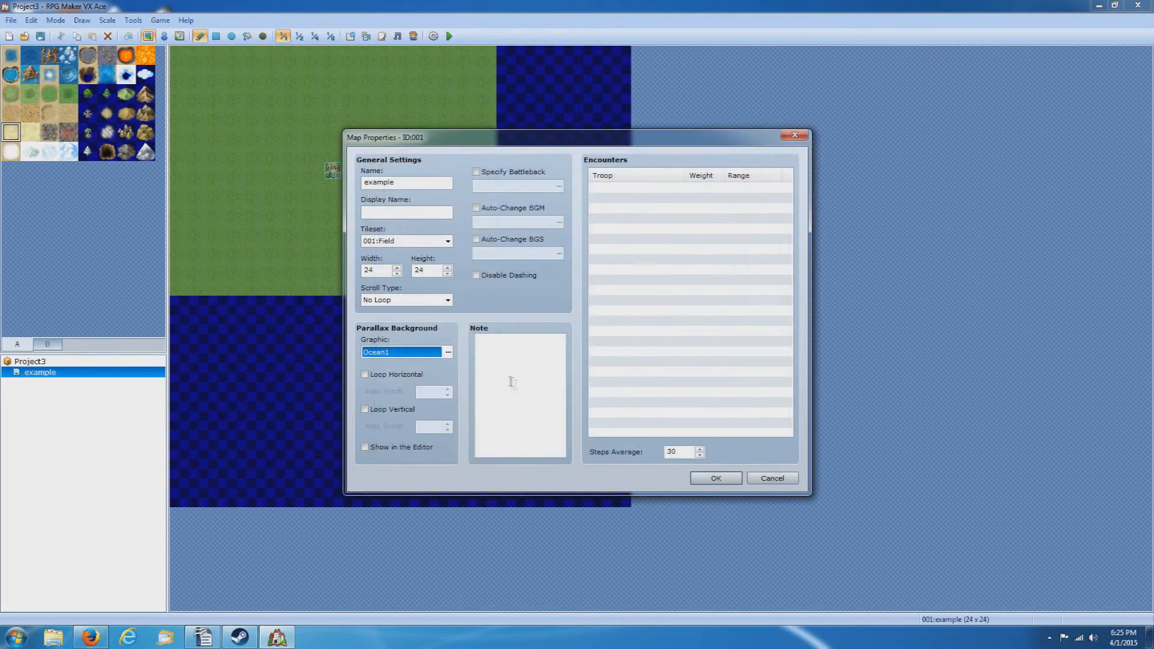
{"action": "left_click", "coordinate": [716, 478]}
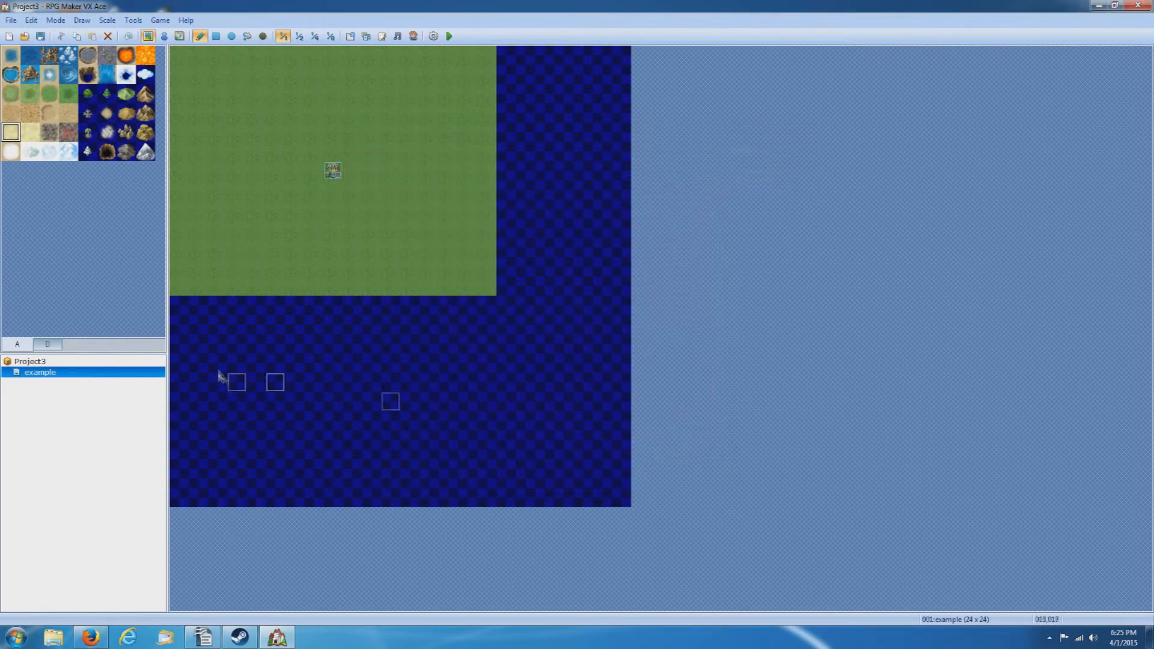
Step: Look at the project menu and script editor, and check the title screen music in the database's system settings
{"action": "left_click", "coordinate": [433, 36]}
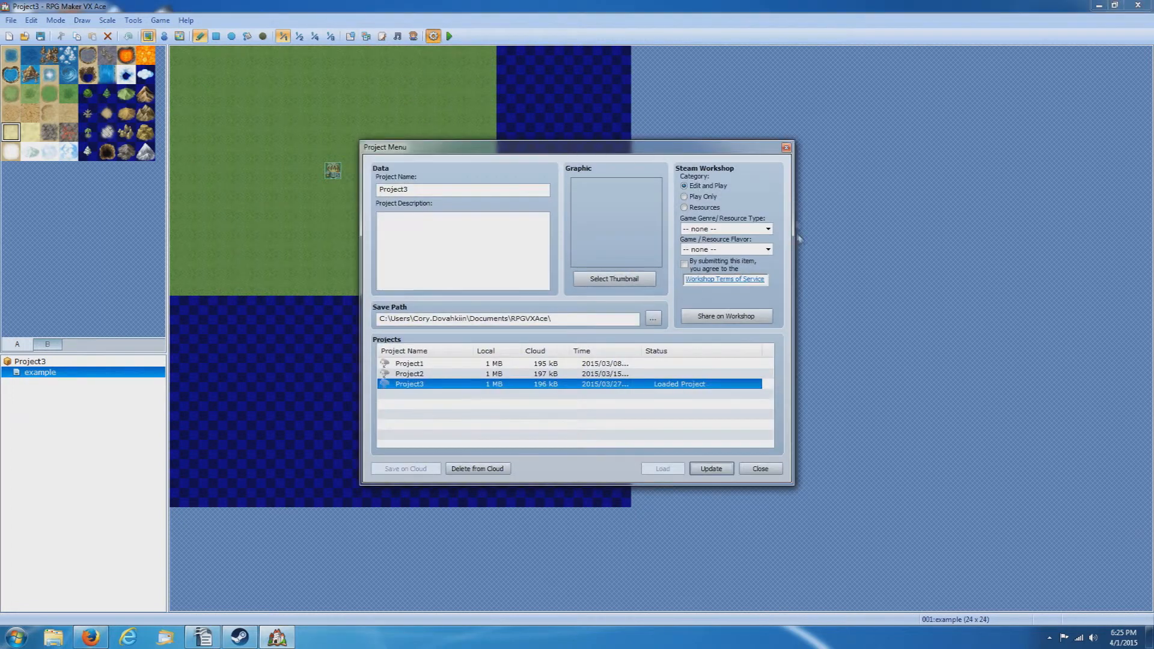
{"action": "left_click", "coordinate": [786, 148]}
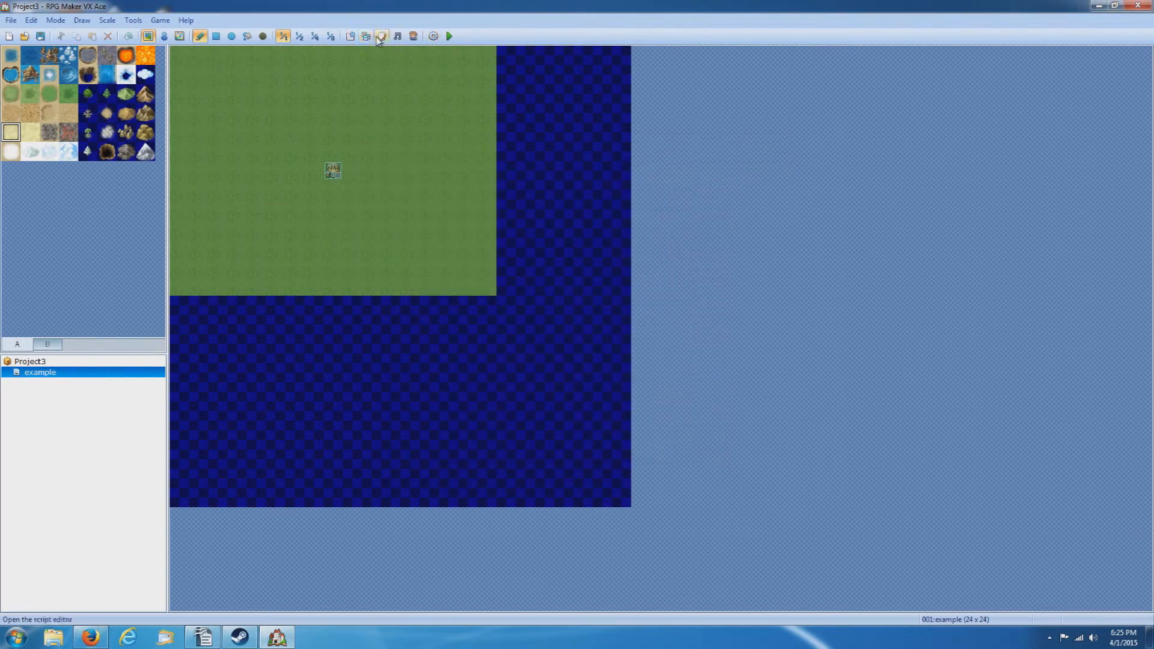
{"action": "left_click", "coordinate": [381, 36]}
{"action": "key", "text": "Escape"}
{"action": "key", "text": "F9"}
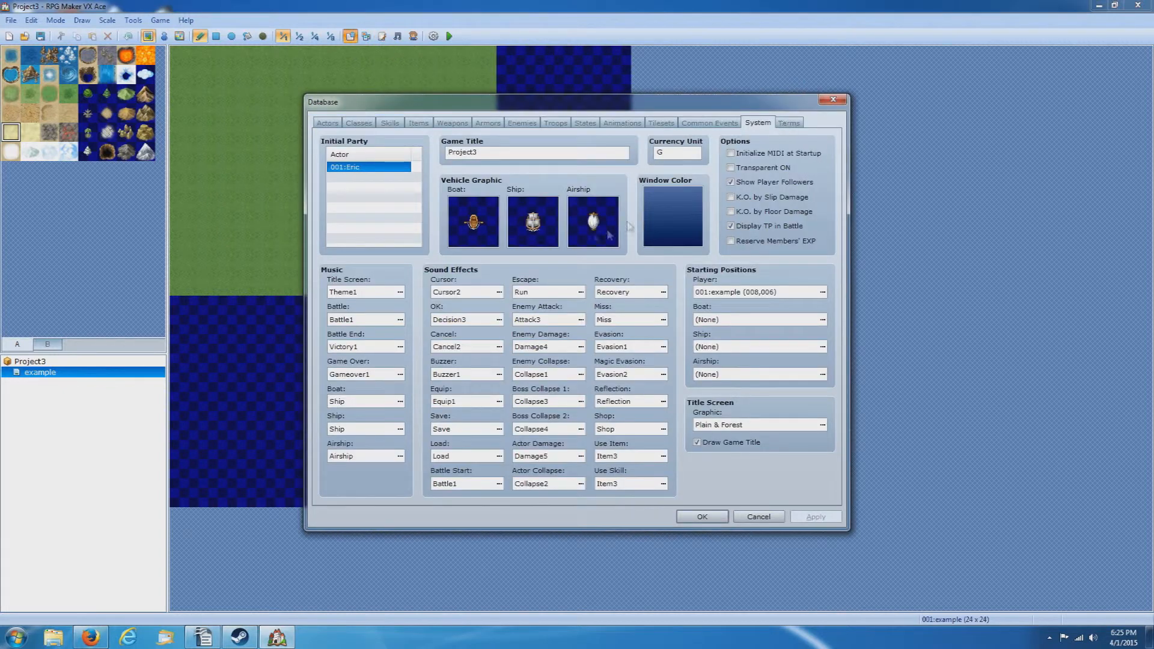
{"action": "left_click", "coordinate": [401, 293]}
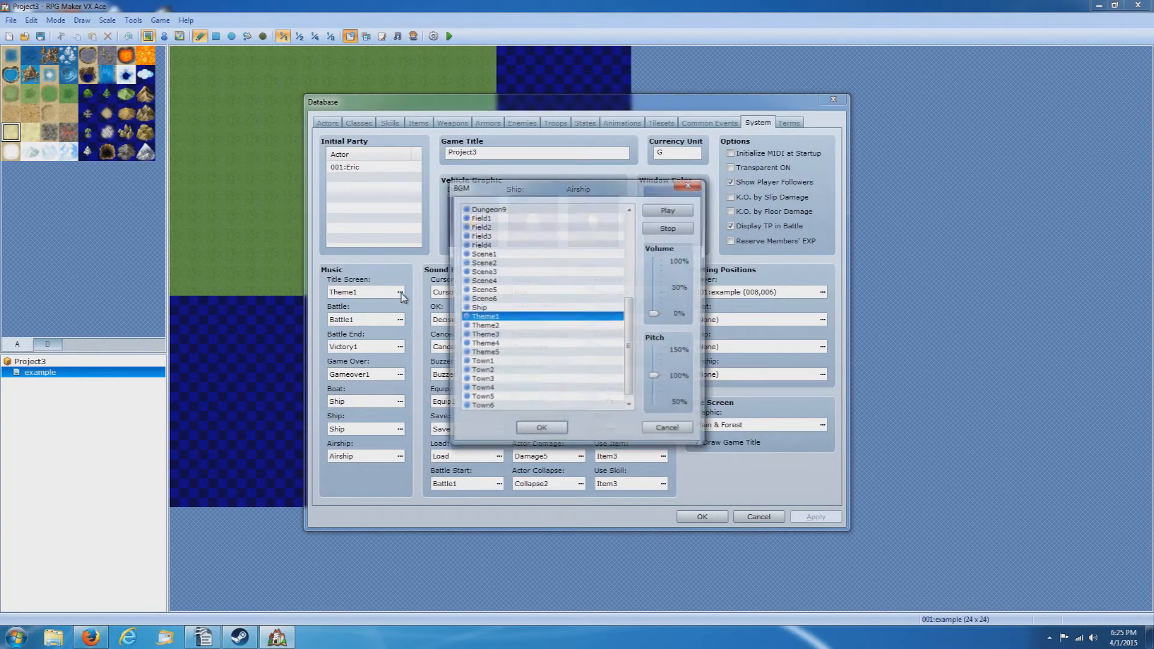
{"action": "left_click", "coordinate": [540, 429]}
{"action": "left_click", "coordinate": [702, 517]}
Step: Save the changes to Project3, launch a playtest and start a new game
{"action": "left_click", "coordinate": [449, 36]}
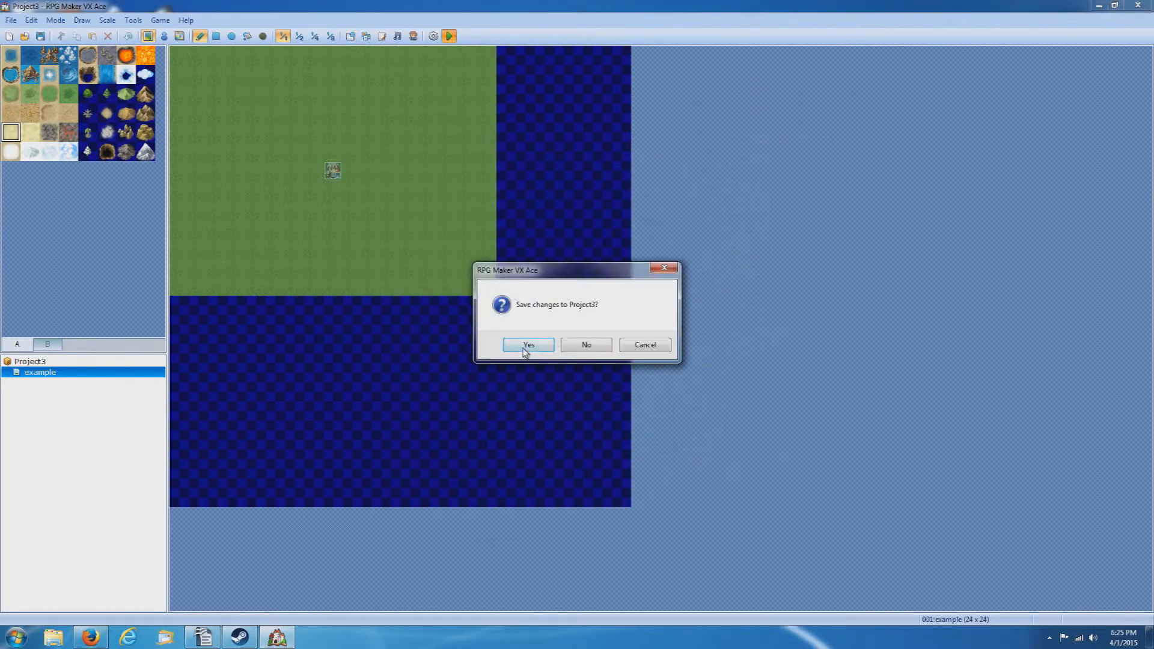
{"action": "left_click", "coordinate": [524, 350]}
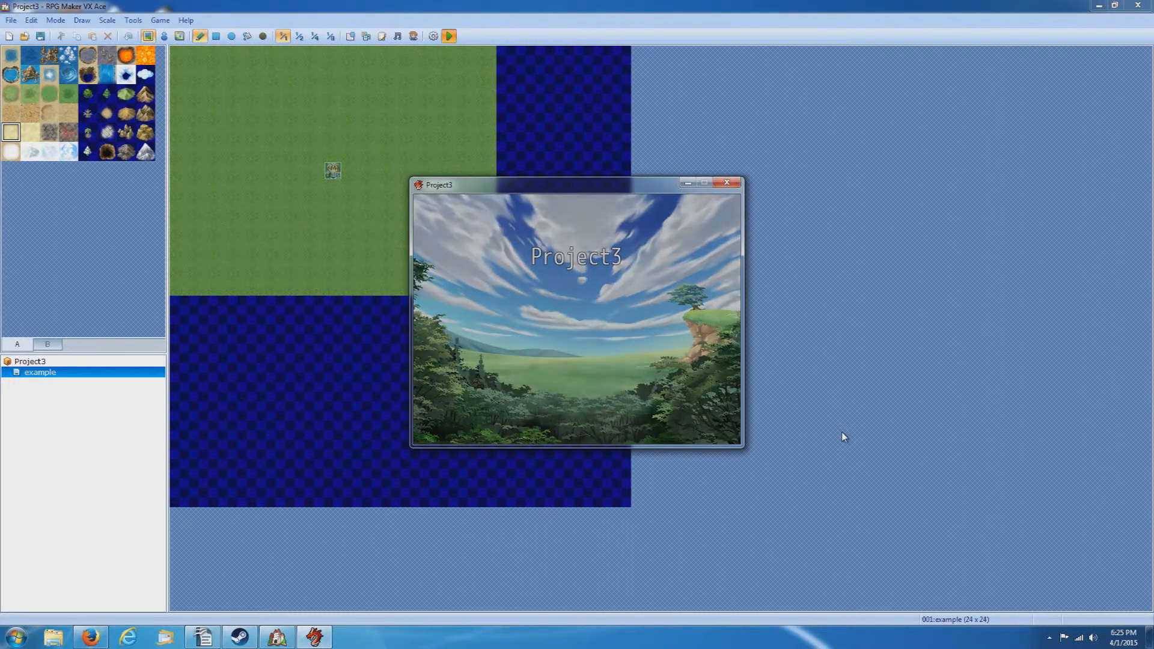
{"action": "key", "text": "Return"}
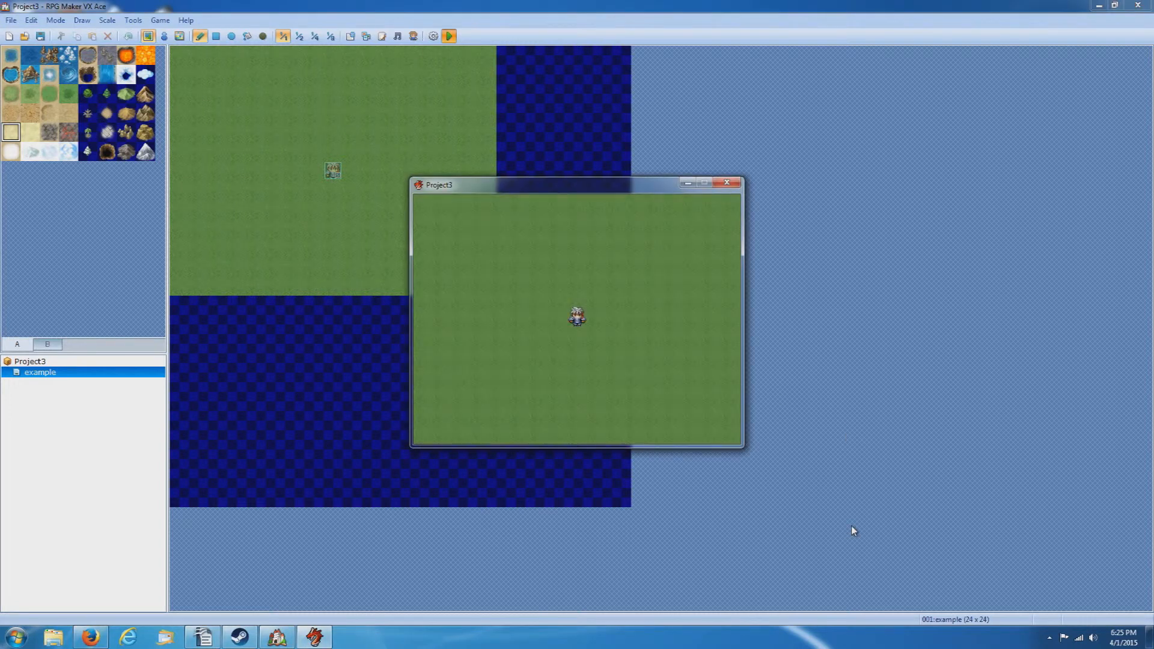
Step: Walk the character along the lower and right edges of the grass to view the parallax background, and close the playtest
{"action": "key", "text": "Down"}
{"action": "key", "text": "Down"}
{"action": "key", "text": "Down"}
{"action": "key", "text": "Down"}
{"action": "key", "text": "Right"}
{"action": "key", "text": "Right"}
{"action": "key", "text": "Right"}
{"action": "key", "text": "Right"}
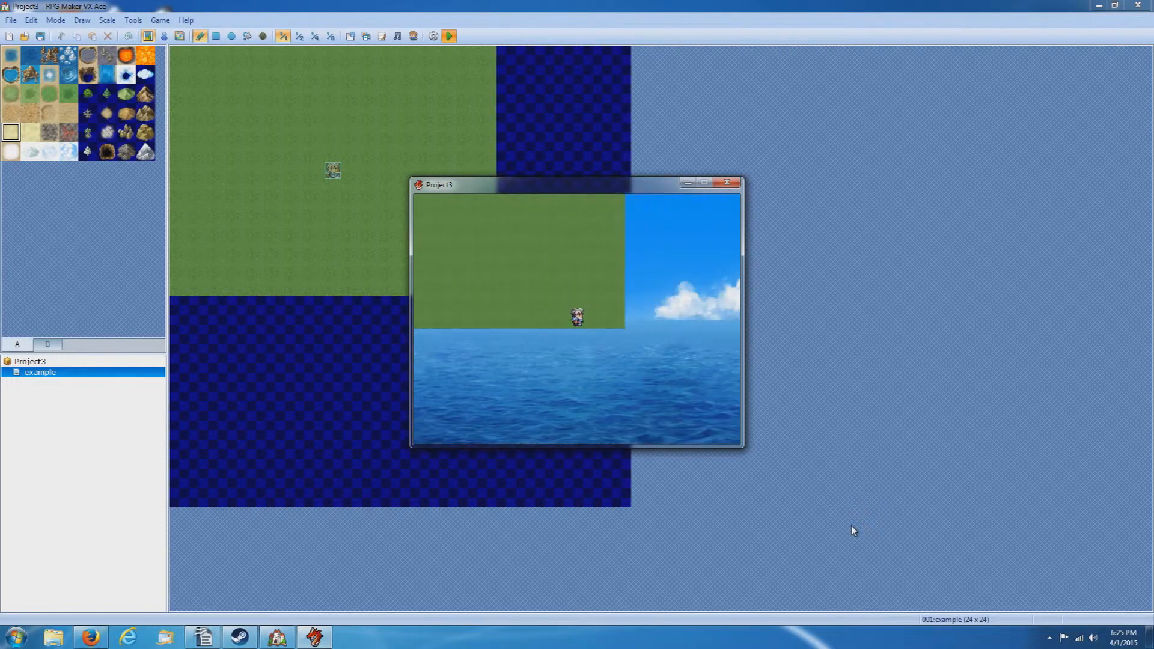
{"action": "key", "text": "Right"}
{"action": "key", "text": "Up"}
{"action": "key", "text": "Up"}
{"action": "key", "text": "Up"}
{"action": "key", "text": "Up"}
{"action": "key", "text": "Down"}
{"action": "key", "text": "Down"}
{"action": "key", "text": "Down"}
{"action": "key", "text": "Down"}
{"action": "key", "text": "Left"}
{"action": "key", "text": "Left"}
{"action": "key", "text": "Left"}
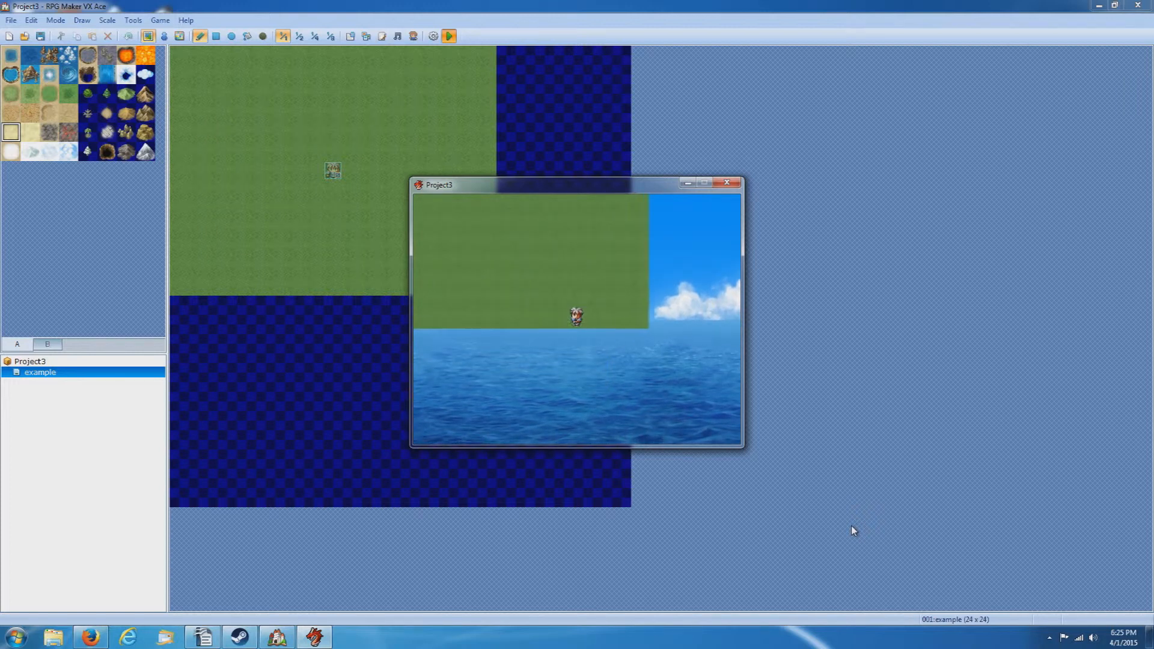
{"action": "key", "text": "Left"}
{"action": "key", "text": "Left"}
{"action": "key", "text": "Left"}
{"action": "key", "text": "Left"}
{"action": "key", "text": "Left"}
{"action": "key", "text": "Left"}
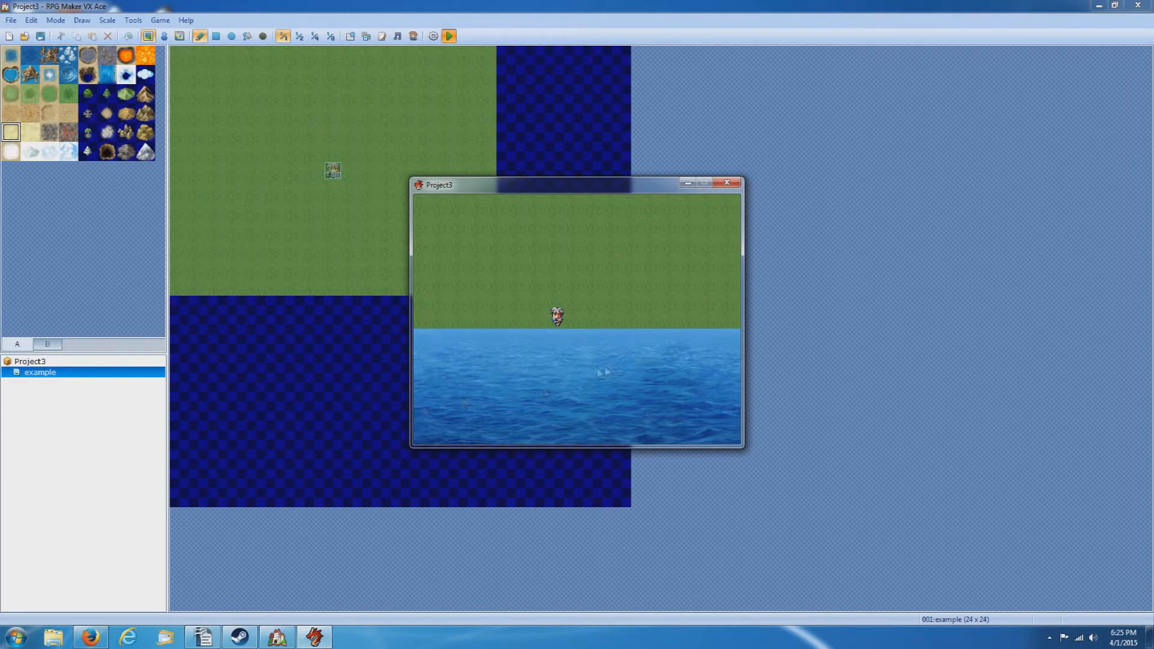
{"action": "key", "text": "Right"}
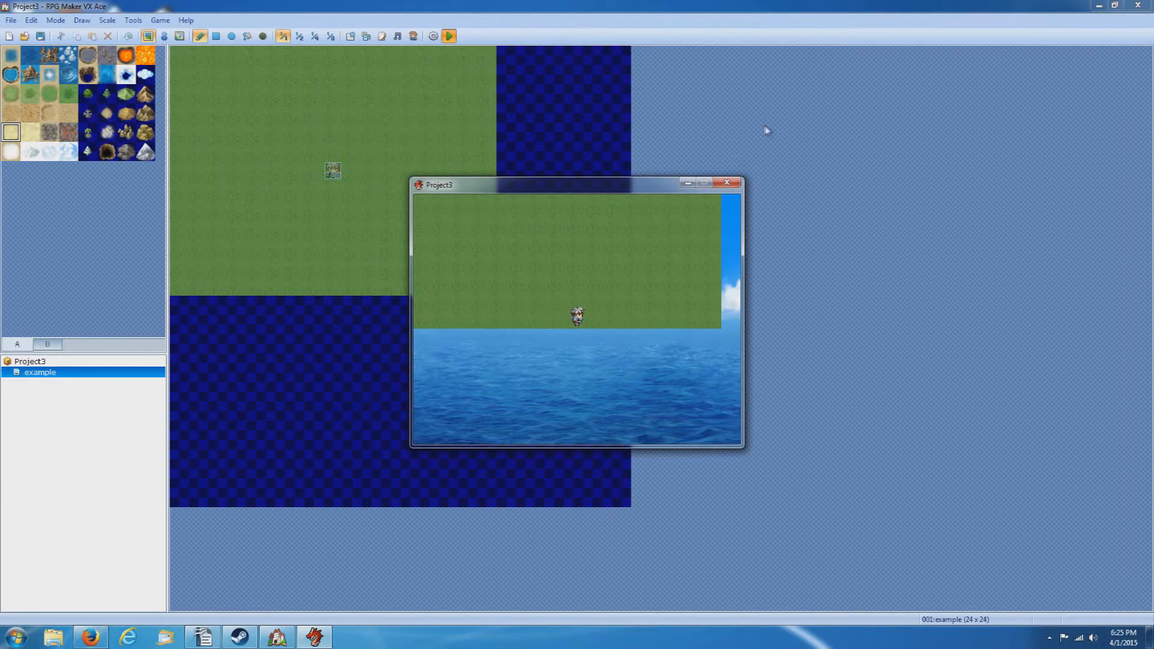
{"action": "left_click", "coordinate": [727, 182]}
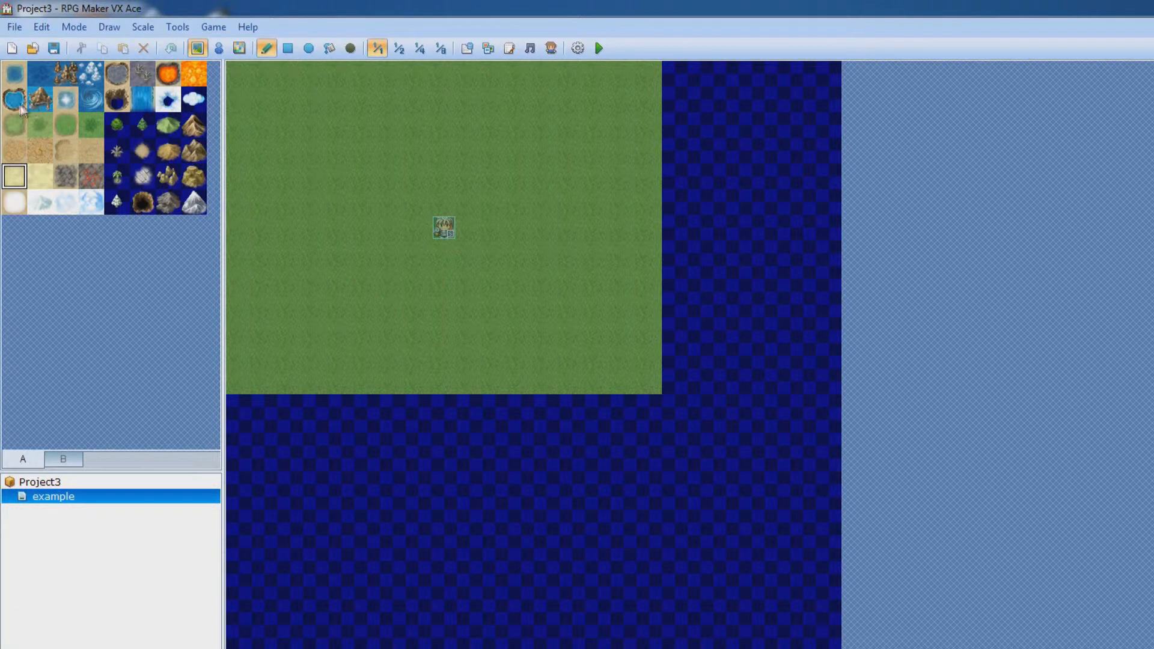
Step: Try out the ocean and lake water tiles by painting freehand strips across the empty area below the grass
{"action": "left_click", "coordinate": [15, 80]}
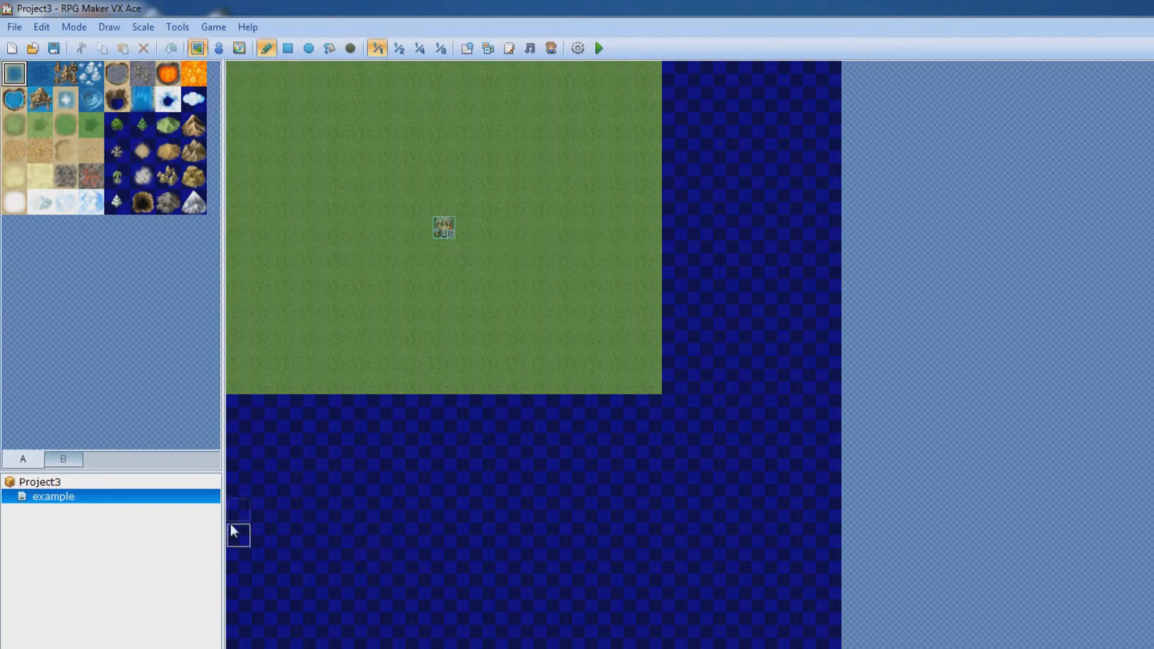
{"action": "mouse_move", "coordinate": [234, 560]}
{"action": "left_mouse_down"}
{"action": "mouse_move", "coordinate": [333, 588]}
{"action": "mouse_move", "coordinate": [291, 567]}
{"action": "left_mouse_up"}
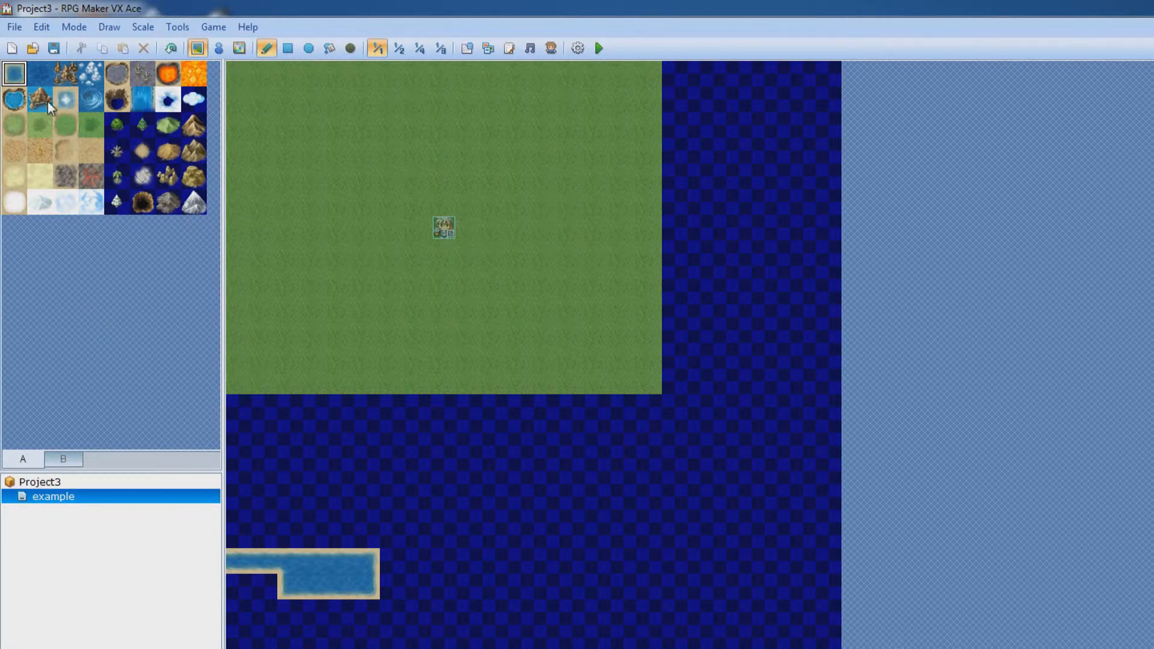
{"action": "left_click", "coordinate": [14, 99]}
{"action": "left_click", "coordinate": [243, 562]}
{"action": "mouse_move", "coordinate": [238, 563]}
{"action": "left_mouse_down"}
{"action": "mouse_move", "coordinate": [355, 563]}
{"action": "mouse_move", "coordinate": [370, 575]}
{"action": "mouse_move", "coordinate": [366, 563]}
{"action": "mouse_move", "coordinate": [276, 574]}
{"action": "mouse_move", "coordinate": [475, 562]}
{"action": "left_mouse_up"}
Step: Paint a freehand border of ocean tiles around the map, widening the water along the grass's left side
{"action": "left_click", "coordinate": [15, 73]}
{"action": "mouse_move", "coordinate": [264, 563]}
{"action": "left_mouse_down"}
{"action": "mouse_move", "coordinate": [232, 559]}
{"action": "mouse_move", "coordinate": [369, 562]}
{"action": "mouse_move", "coordinate": [394, 592]}
{"action": "mouse_move", "coordinate": [303, 612]}
{"action": "mouse_move", "coordinate": [265, 586]}
{"action": "mouse_move", "coordinate": [421, 586]}
{"action": "mouse_move", "coordinate": [237, 612]}
{"action": "mouse_move", "coordinate": [430, 589]}
{"action": "mouse_move", "coordinate": [405, 559]}
{"action": "mouse_move", "coordinate": [565, 544]}
{"action": "mouse_move", "coordinate": [363, 508]}
{"action": "mouse_move", "coordinate": [222, 541]}
{"action": "mouse_move", "coordinate": [666, 544]}
{"action": "mouse_move", "coordinate": [779, 433]}
{"action": "mouse_move", "coordinate": [789, 97]}
{"action": "mouse_move", "coordinate": [547, 71]}
{"action": "mouse_move", "coordinate": [231, 72]}
{"action": "mouse_move", "coordinate": [413, 98]}
{"action": "mouse_move", "coordinate": [769, 99]}
{"action": "left_mouse_up"}
{"action": "mouse_move", "coordinate": [241, 126]}
{"action": "left_mouse_down"}
{"action": "mouse_move", "coordinate": [235, 405]}
{"action": "mouse_move", "coordinate": [247, 496]}
{"action": "mouse_move", "coordinate": [286, 214]}
{"action": "mouse_move", "coordinate": [260, 121]}
{"action": "mouse_move", "coordinate": [260, 320]}
{"action": "left_mouse_up"}
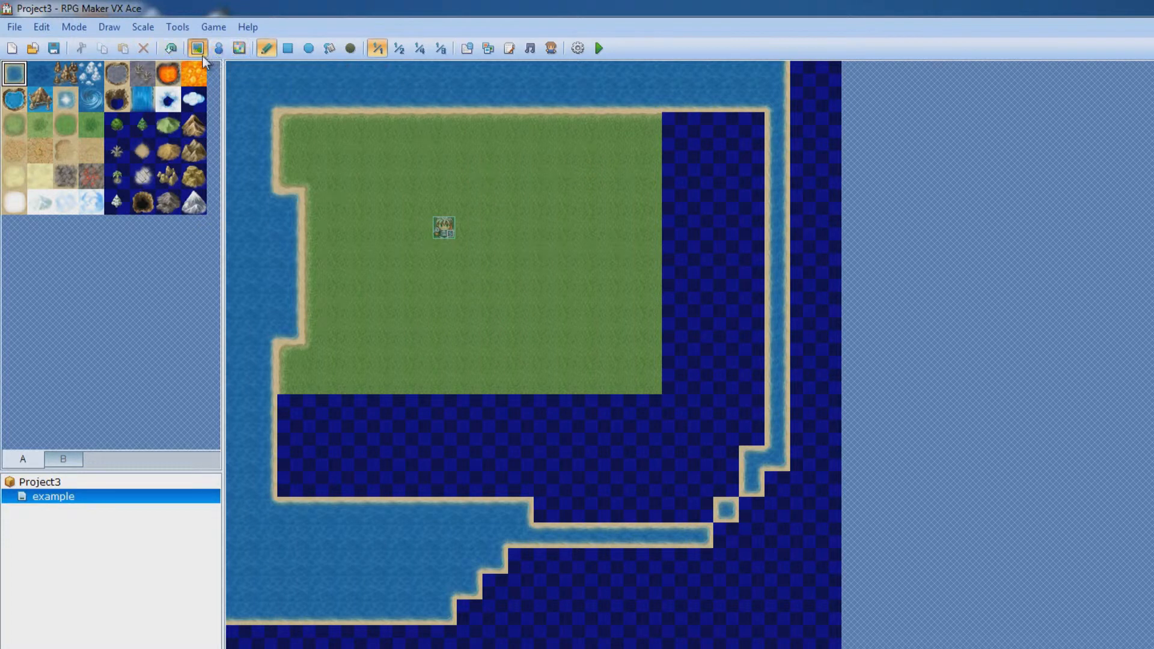
Step: Fill the map's bottom and right sides with ocean tiles using the Rectangle tool
{"action": "left_click", "coordinate": [286, 51]}
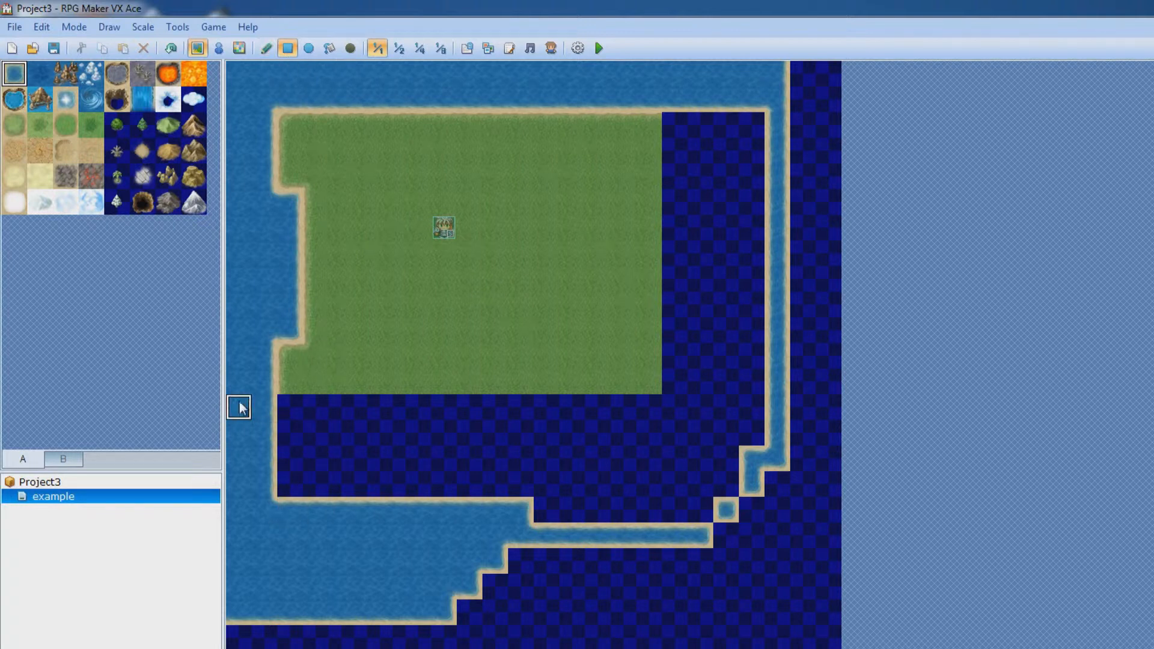
{"action": "left_click_drag", "start_coordinate": [246, 451], "coordinate": [836, 643]}
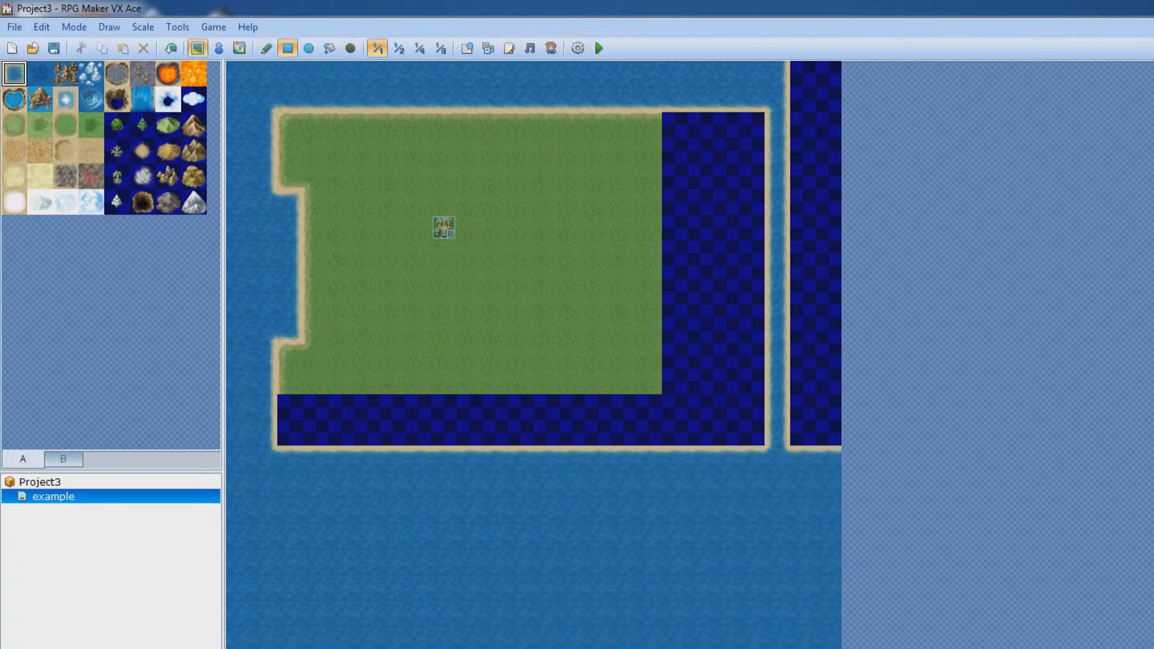
{"action": "left_click_drag", "start_coordinate": [711, 543], "coordinate": [854, 66]}
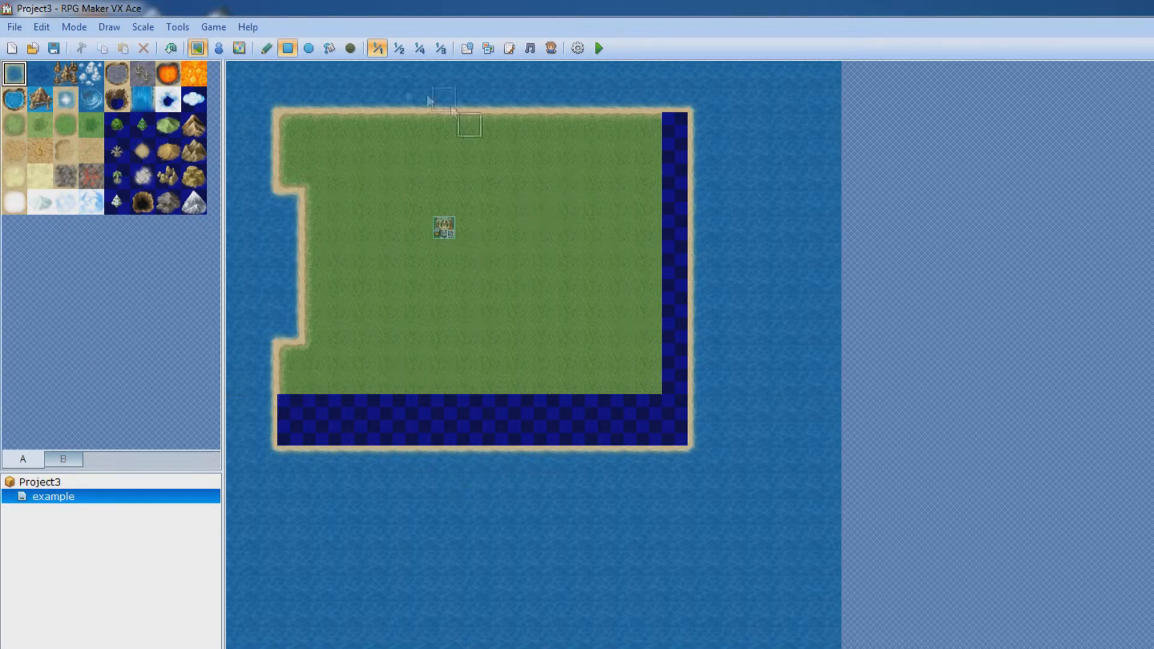
Step: Try out the Ellipse tool by drawing an oval of ocean tiles in the middle of the grass, and undo it
{"action": "left_click", "coordinate": [308, 49]}
{"action": "left_click_drag", "start_coordinate": [556, 242], "coordinate": [427, 353]}
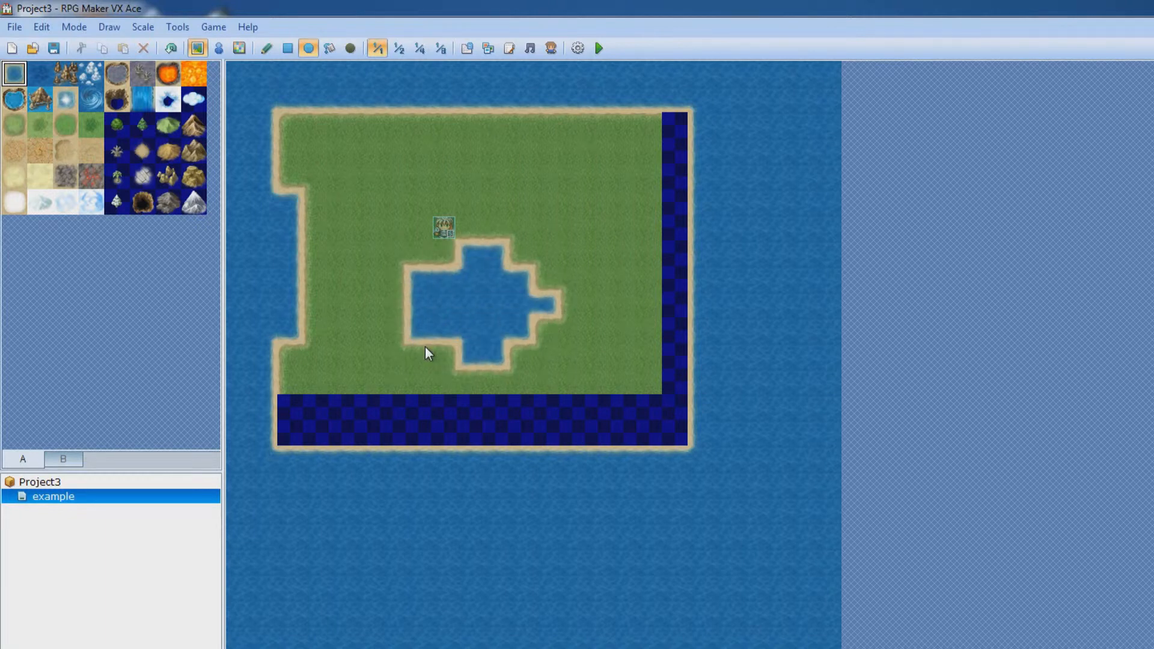
{"action": "key", "text": "ctrl+z"}
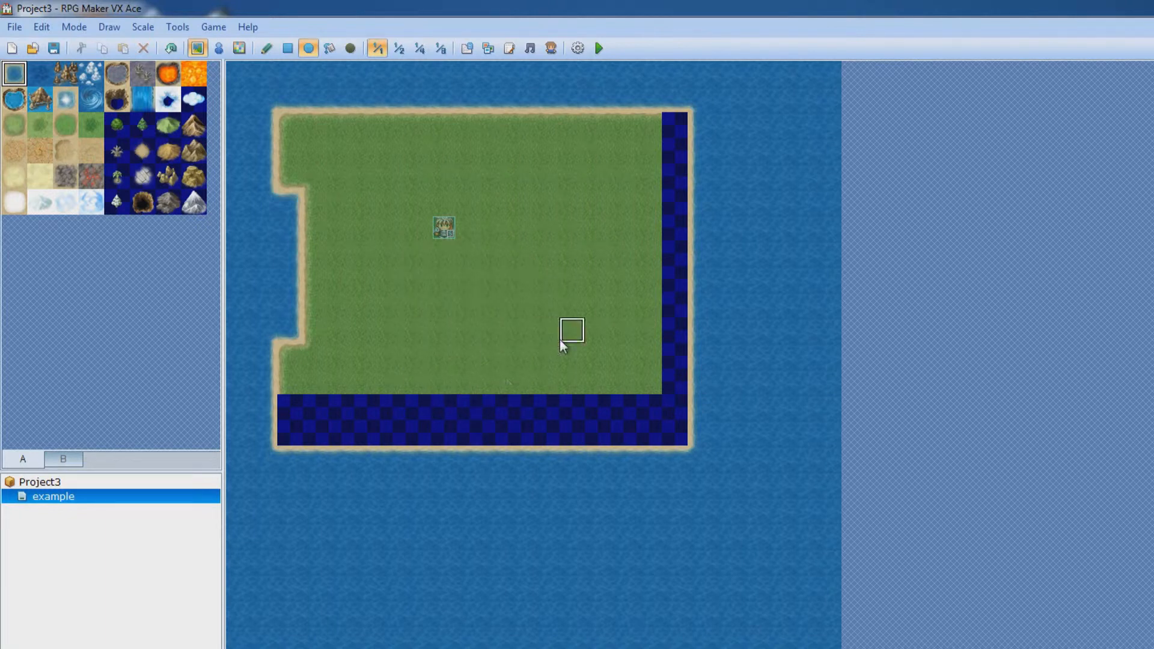
Step: Try out the Flood Fill tool with ocean tiles on the grass and deep-ocean tiles on the sea, undoing each fill
{"action": "left_click", "coordinate": [330, 48]}
{"action": "left_click", "coordinate": [521, 265]}
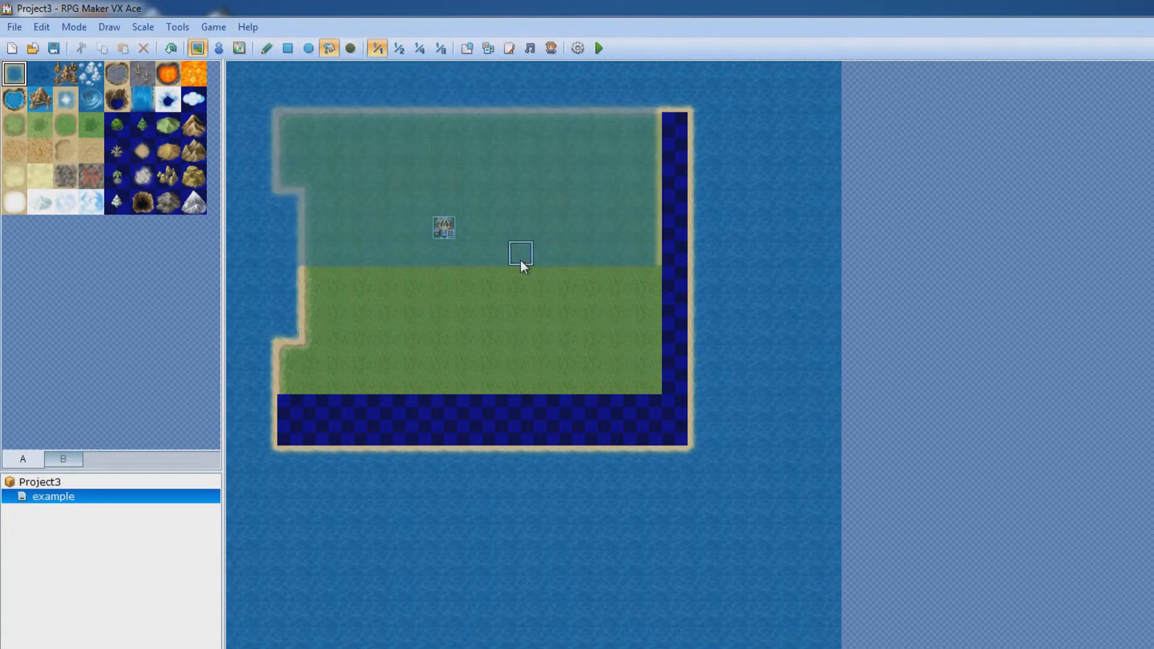
{"action": "left_click", "coordinate": [521, 279]}
{"action": "key", "text": "ctrl+z"}
{"action": "key", "text": "ctrl+z"}
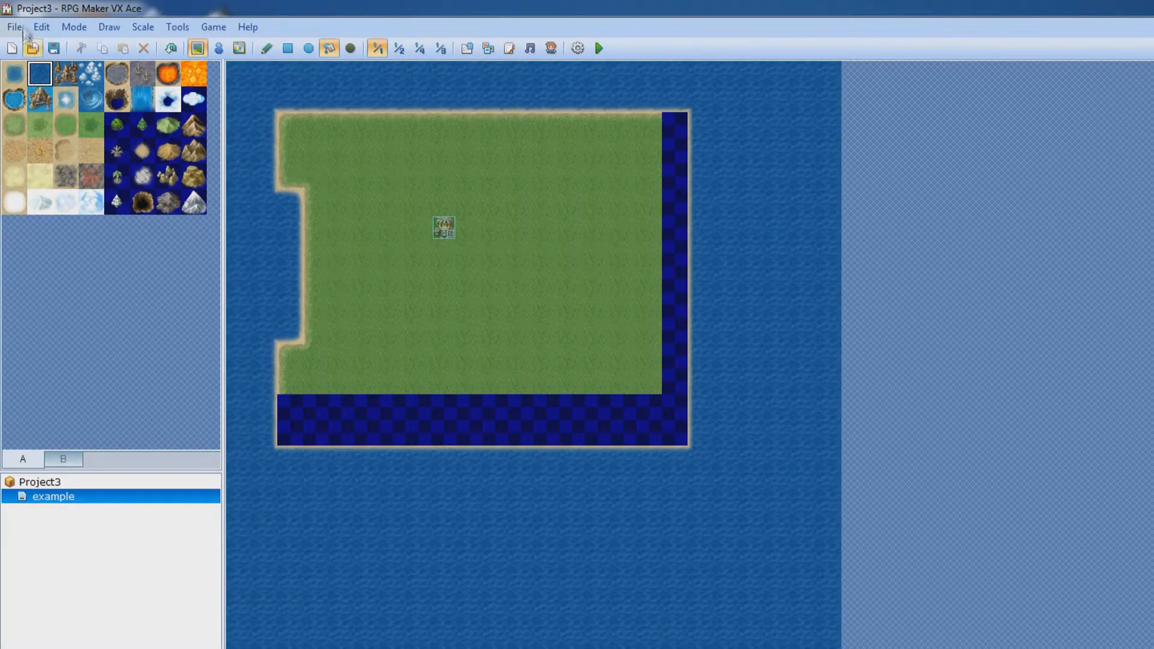
{"action": "left_click", "coordinate": [47, 30]}
{"action": "left_click", "coordinate": [60, 46]}
Step: Paint an irregular freehand border of deep-ocean tiles around the outer edges of the map with the Pen tool
{"action": "left_click", "coordinate": [267, 51]}
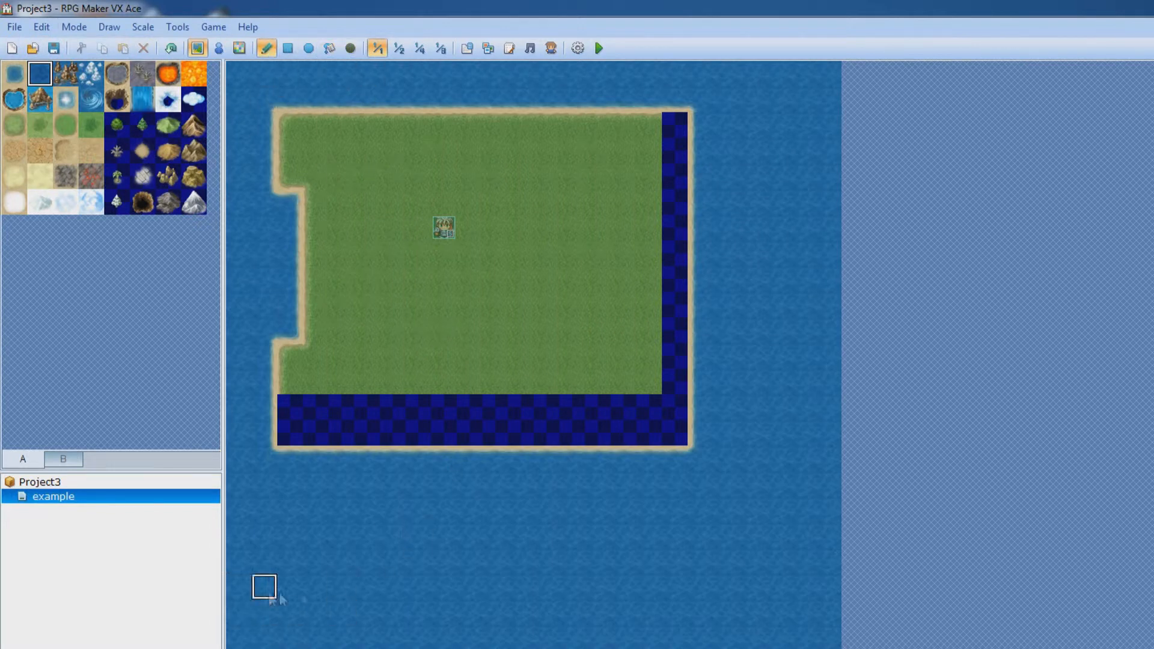
{"action": "mouse_move", "coordinate": [371, 635]}
{"action": "left_mouse_down"}
{"action": "mouse_move", "coordinate": [258, 631]}
{"action": "mouse_move", "coordinate": [263, 613]}
{"action": "mouse_move", "coordinate": [598, 637]}
{"action": "mouse_move", "coordinate": [508, 637]}
{"action": "left_mouse_up"}
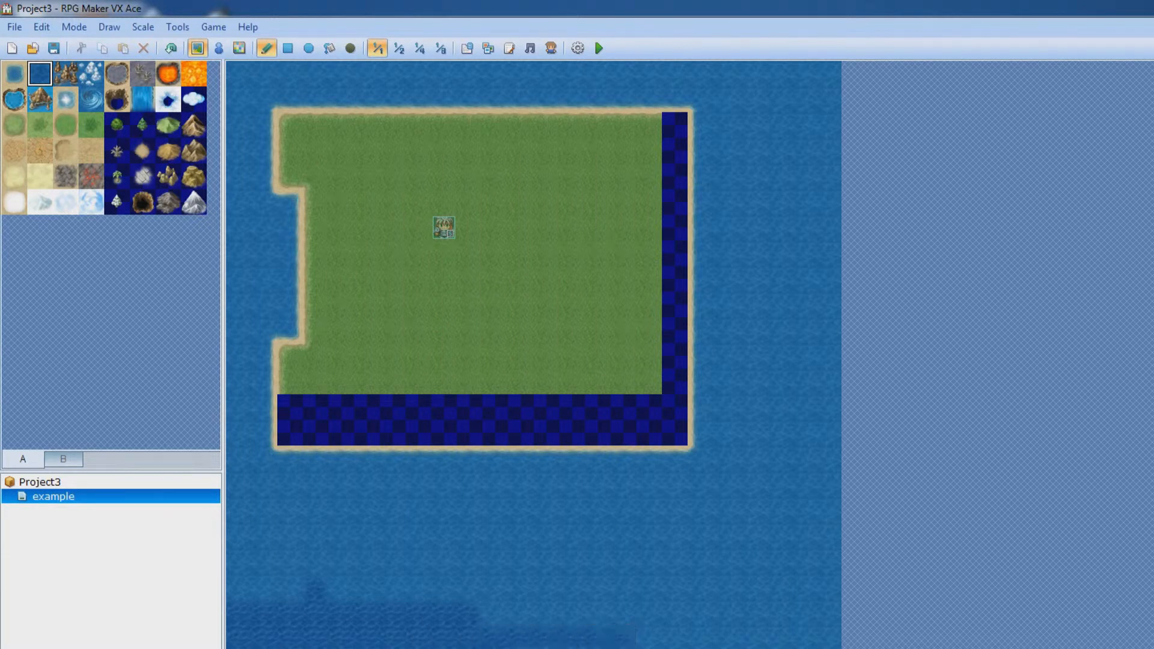
{"action": "mouse_move", "coordinate": [812, 642]}
{"action": "left_mouse_down"}
{"action": "mouse_move", "coordinate": [824, 562]}
{"action": "mouse_move", "coordinate": [827, 618]}
{"action": "mouse_move", "coordinate": [827, 72]}
{"action": "left_mouse_up"}
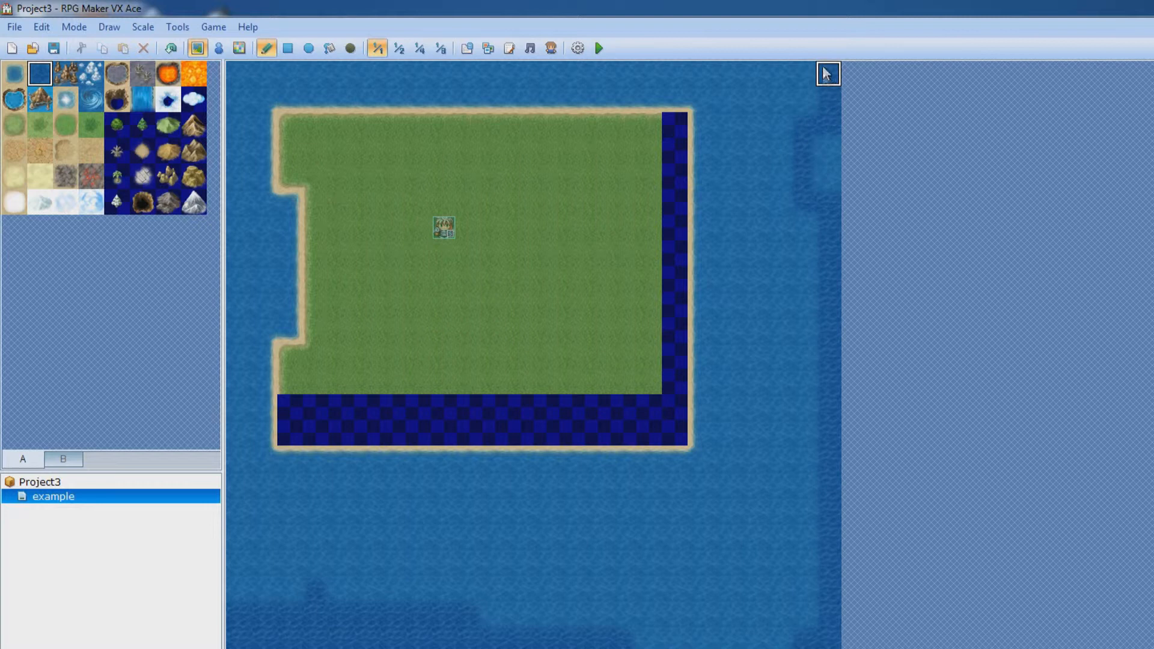
{"action": "mouse_move", "coordinate": [835, 120]}
{"action": "left_mouse_down"}
{"action": "mouse_move", "coordinate": [829, 75]}
{"action": "mouse_move", "coordinate": [343, 77]}
{"action": "mouse_move", "coordinate": [238, 90]}
{"action": "mouse_move", "coordinate": [219, 239]}
{"action": "mouse_move", "coordinate": [240, 193]}
{"action": "mouse_move", "coordinate": [266, 361]}
{"action": "mouse_move", "coordinate": [268, 330]}
{"action": "mouse_move", "coordinate": [254, 385]}
{"action": "left_mouse_up"}
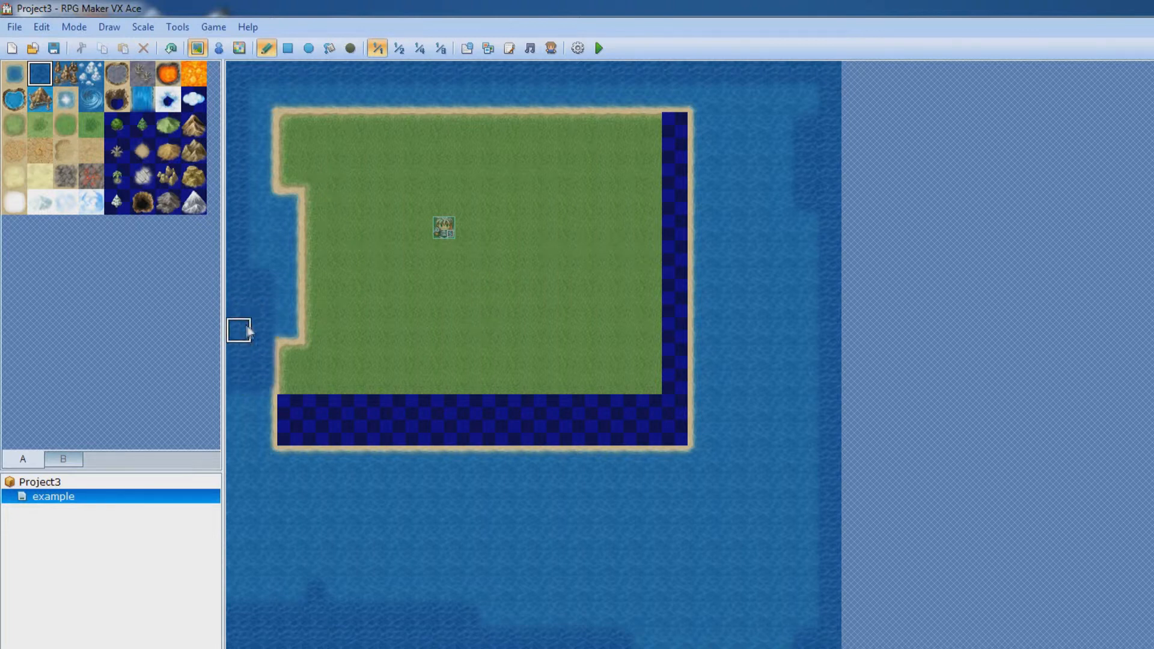
{"action": "key", "text": "ctrl+z"}
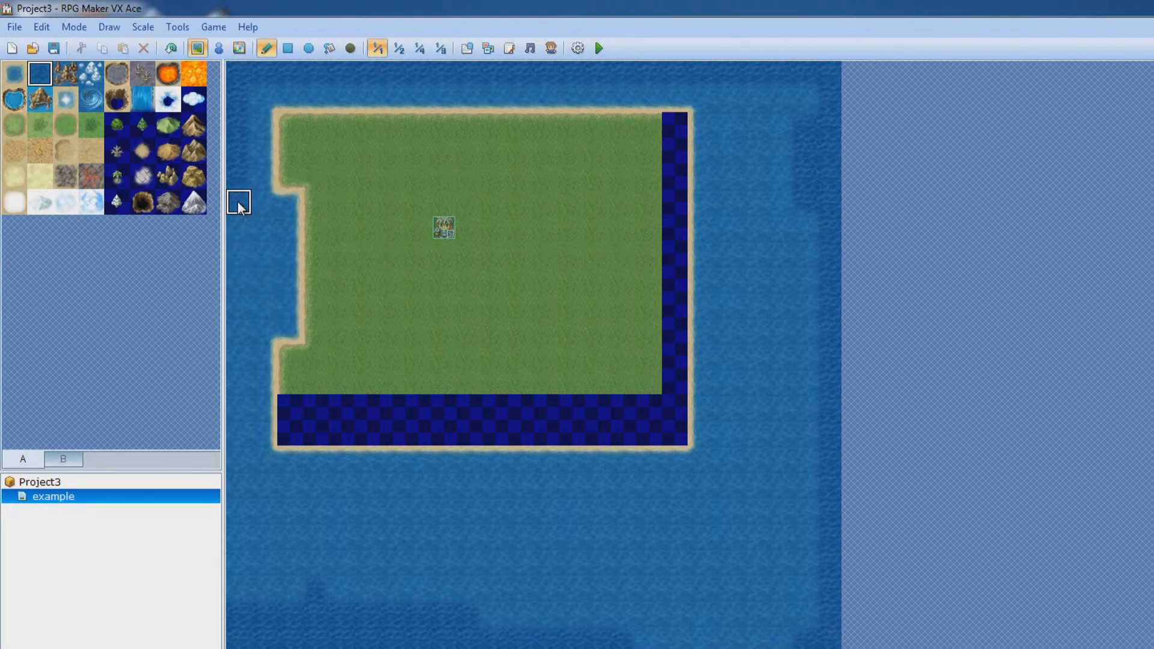
{"action": "mouse_move", "coordinate": [231, 319]}
{"action": "left_mouse_down"}
{"action": "mouse_move", "coordinate": [240, 593]}
{"action": "mouse_move", "coordinate": [411, 610]}
{"action": "mouse_move", "coordinate": [803, 618]}
{"action": "mouse_move", "coordinate": [779, 643]}
{"action": "mouse_move", "coordinate": [806, 592]}
{"action": "mouse_move", "coordinate": [829, 349]}
{"action": "mouse_move", "coordinate": [805, 314]}
{"action": "mouse_move", "coordinate": [787, 520]}
{"action": "mouse_move", "coordinate": [809, 440]}
{"action": "mouse_move", "coordinate": [825, 519]}
{"action": "mouse_move", "coordinate": [810, 596]}
{"action": "mouse_move", "coordinate": [789, 576]}
{"action": "left_mouse_up"}
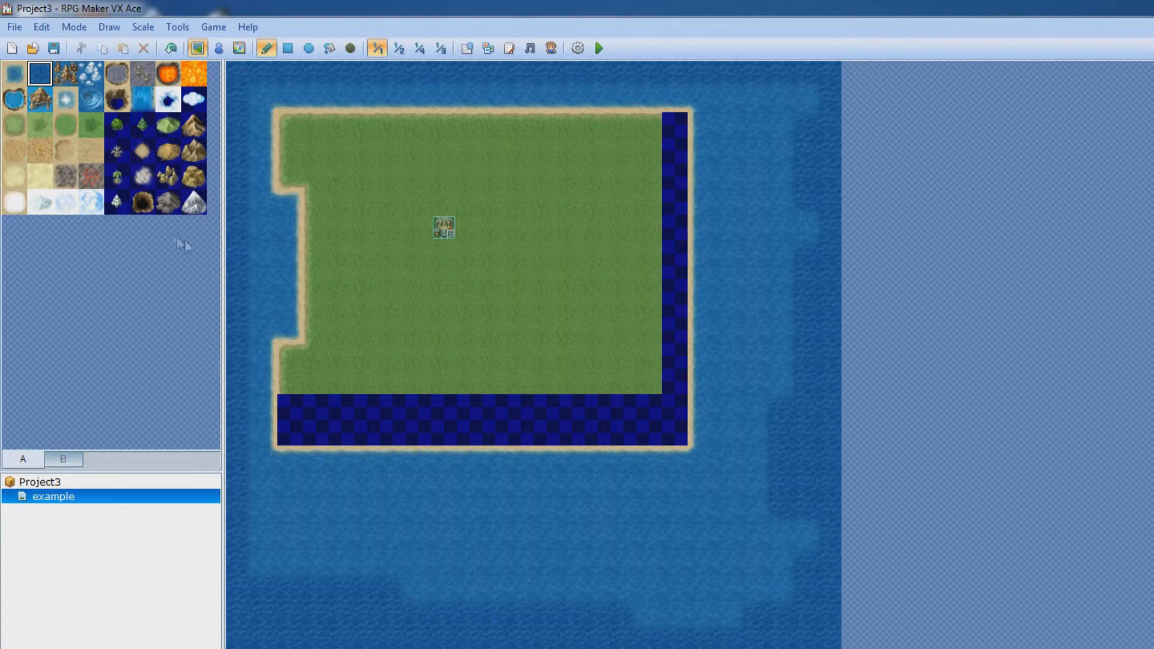
Step: Scatter single rock tiles through the shallow ocean below, right and left of the land
{"action": "left_click", "coordinate": [67, 72]}
{"action": "left_click", "coordinate": [676, 586]}
{"action": "left_click", "coordinate": [522, 560]}
{"action": "left_click", "coordinate": [265, 535]}
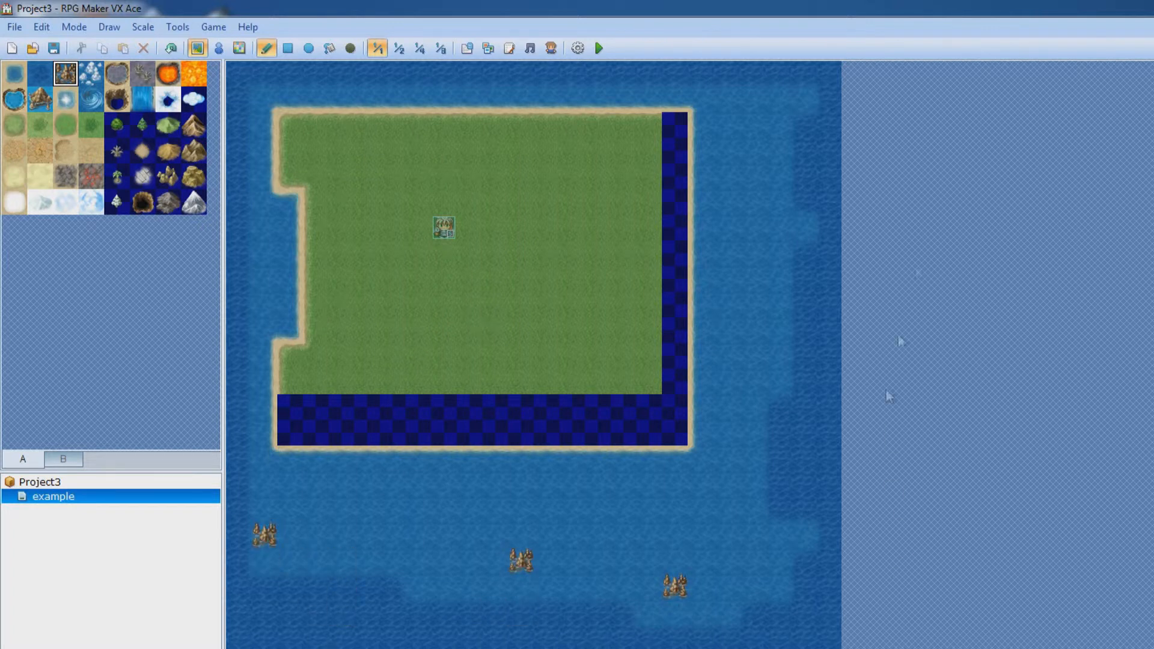
{"action": "left_click", "coordinate": [752, 99]}
{"action": "left_click", "coordinate": [771, 335]}
{"action": "left_click", "coordinate": [746, 533]}
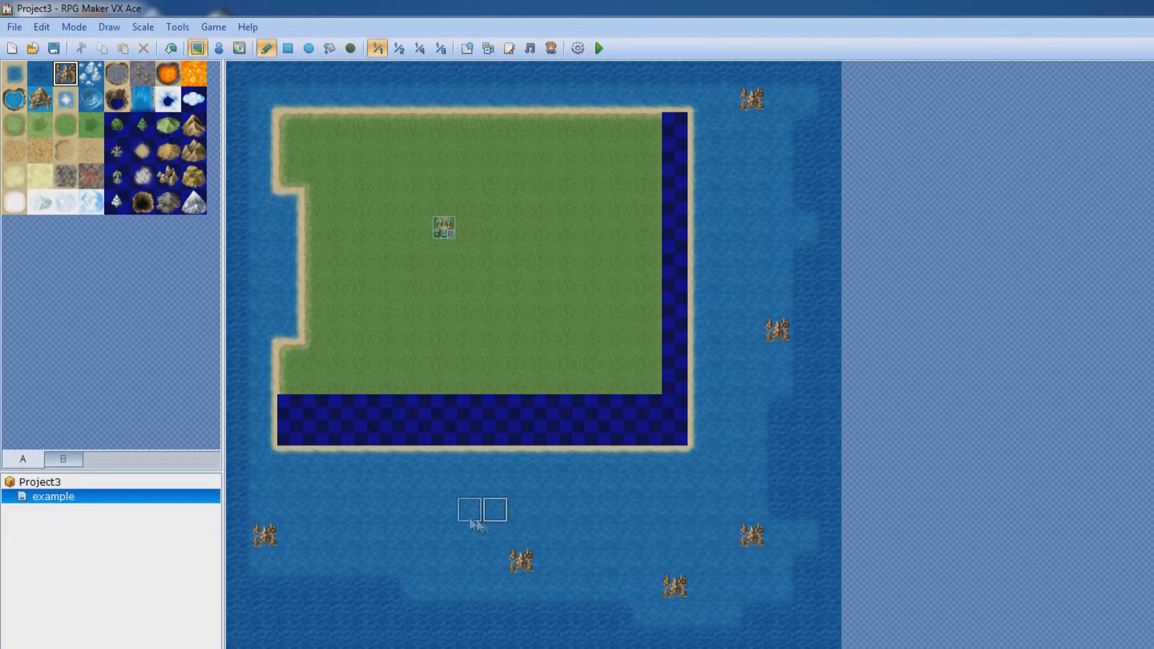
{"action": "left_click", "coordinate": [265, 252]}
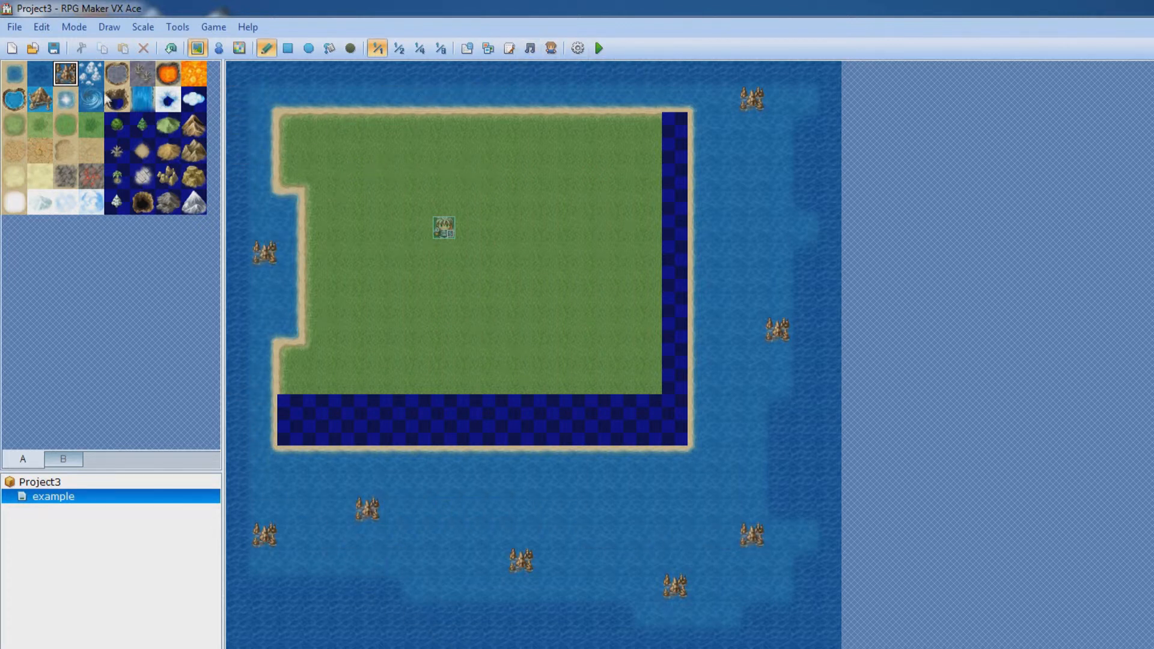
Step: Try out the ice tiles in the shallow ocean below the land, and undo them
{"action": "left_click", "coordinate": [90, 75]}
{"action": "left_click", "coordinate": [598, 488]}
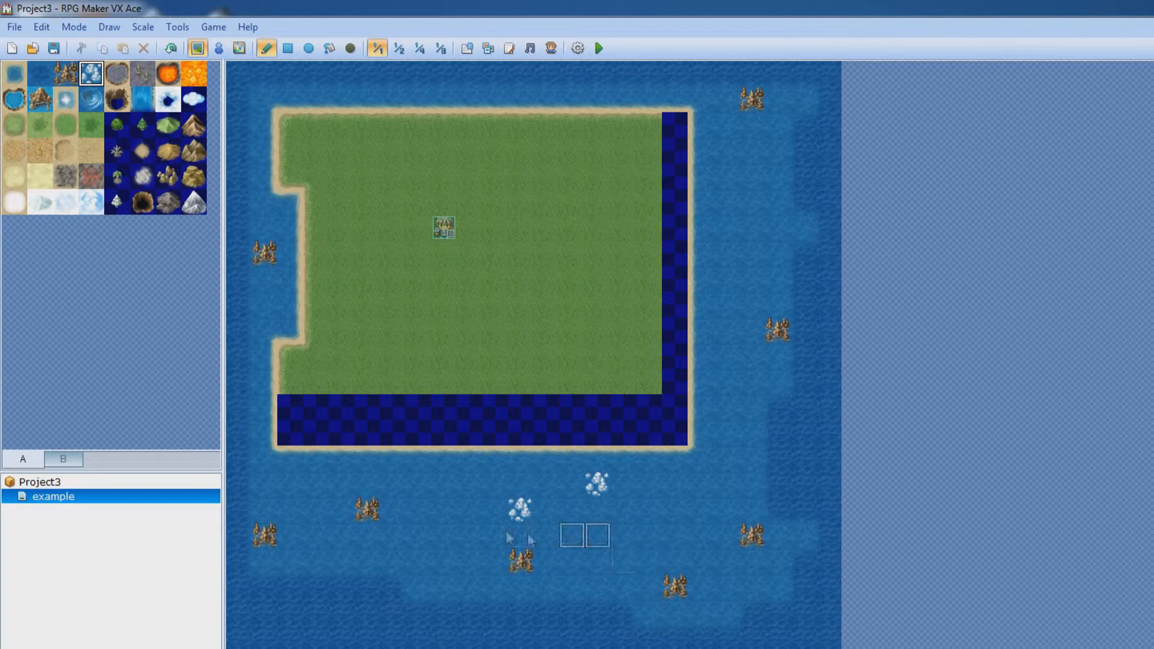
{"action": "key", "text": "ctrl+z"}
{"action": "key", "text": "ctrl+z"}
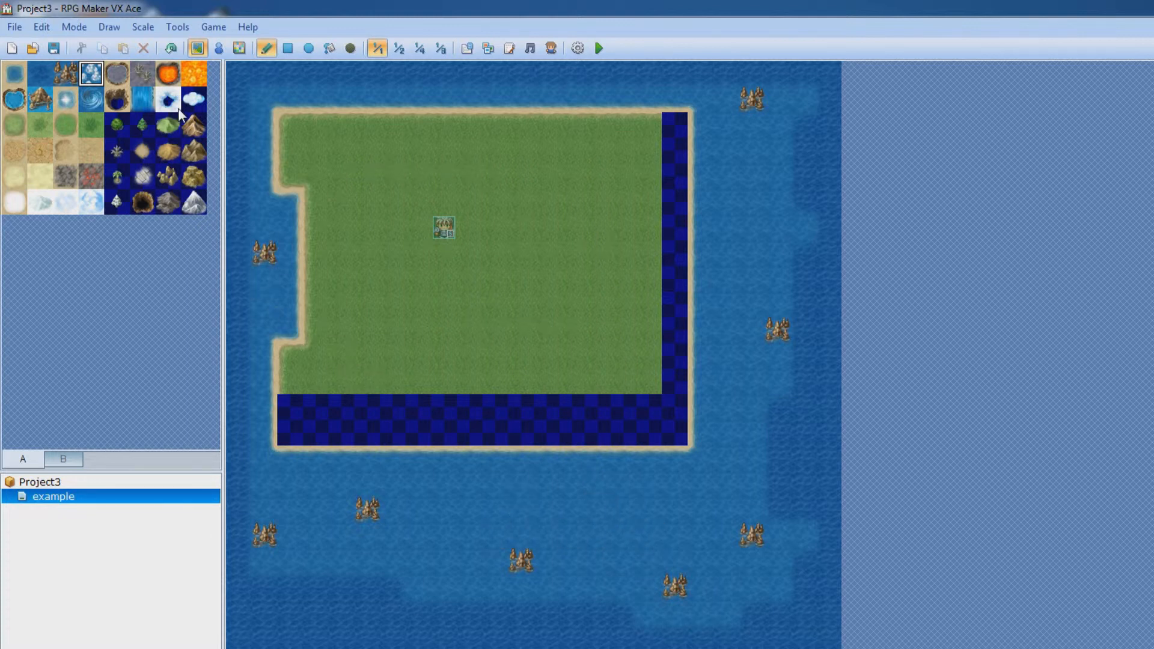
Step: Place four single whirlpool tiles in the shallow ocean, two below the land and two to its right
{"action": "left_click", "coordinate": [84, 105]}
{"action": "left_click", "coordinate": [494, 638]}
{"action": "key", "text": "ctrl+z"}
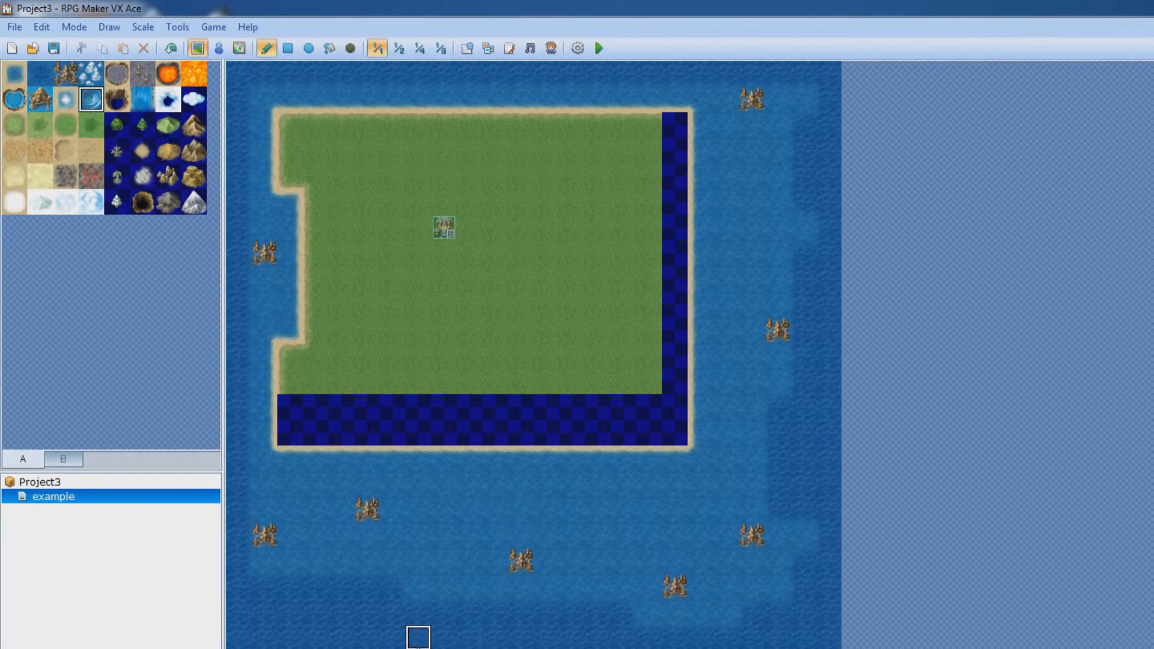
{"action": "left_click_drag", "start_coordinate": [469, 637], "coordinate": [496, 637]}
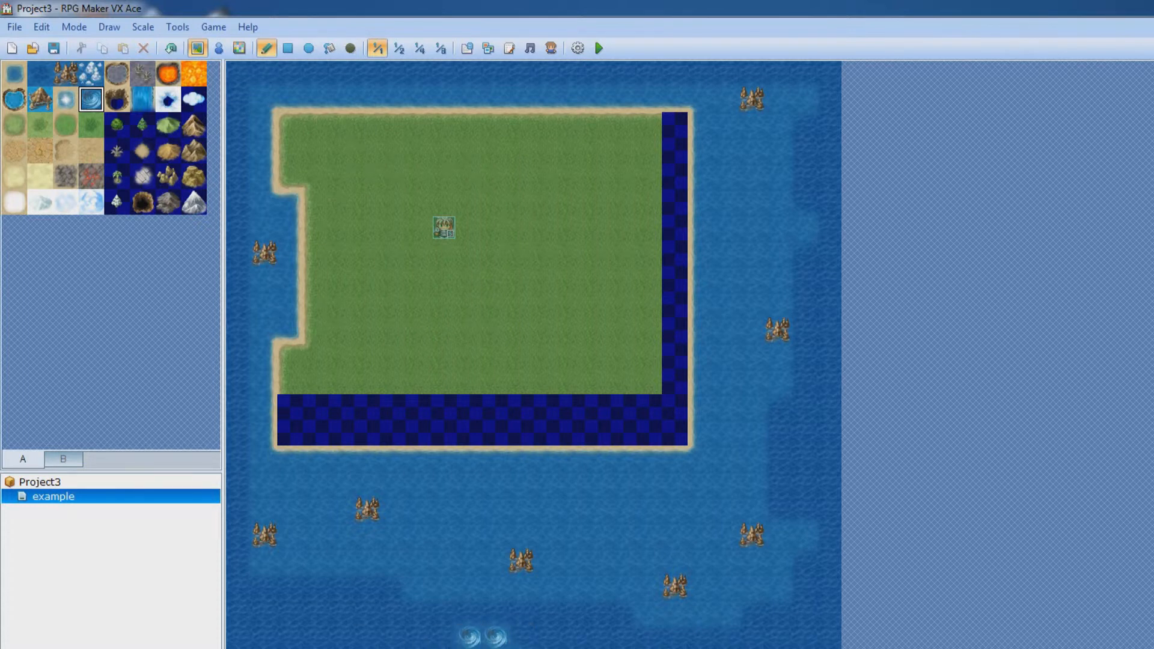
{"action": "key", "text": "ctrl+z"}
{"action": "left_click", "coordinate": [623, 535]}
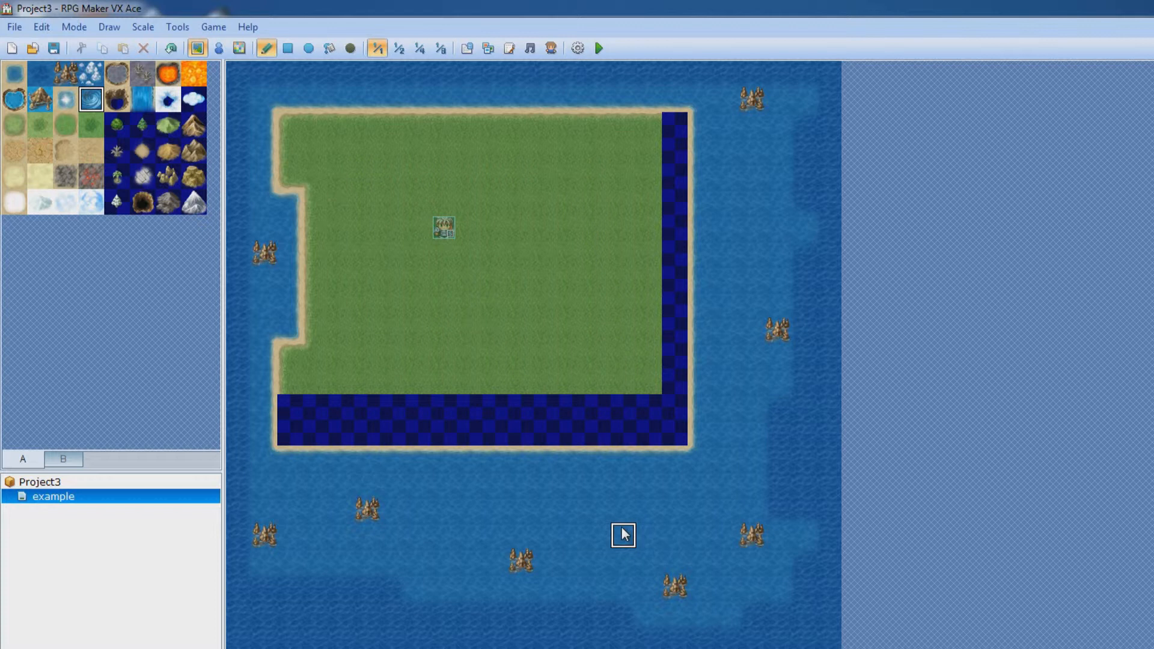
{"action": "left_click", "coordinate": [445, 535]}
{"action": "left_click", "coordinate": [753, 150]}
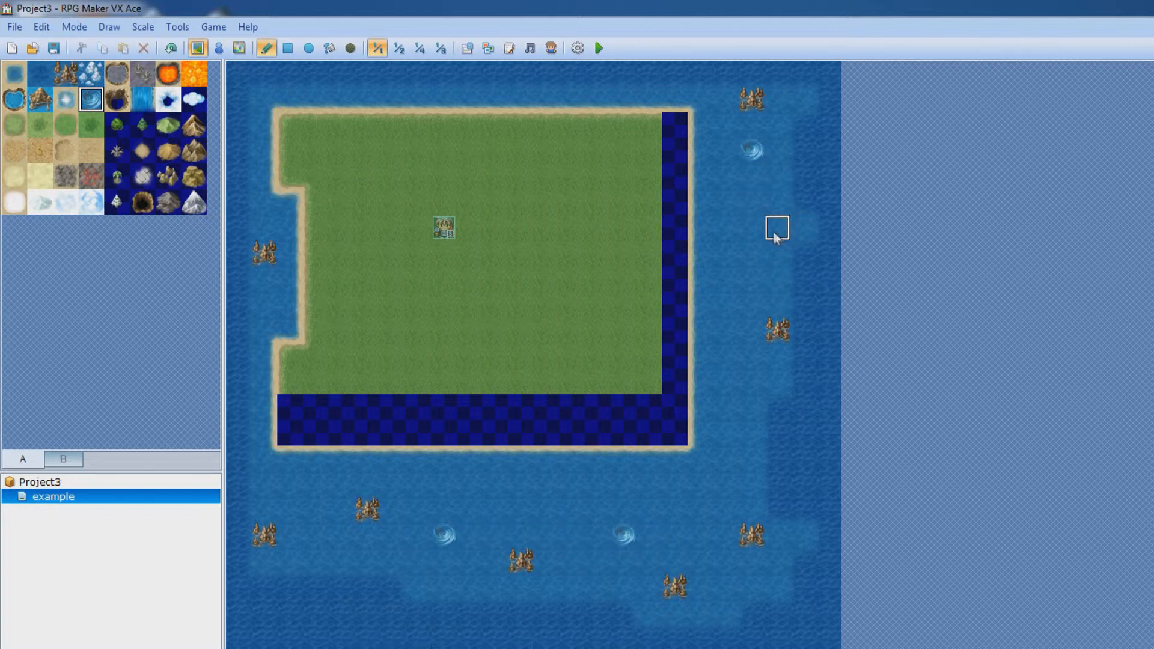
{"action": "left_click", "coordinate": [752, 484]}
Step: Paint dark grass over the empty strips along the land's bottom and right sides, extending the land slightly into the sea on the right
{"action": "left_click", "coordinate": [18, 128]}
{"action": "left_click_drag", "start_coordinate": [304, 378], "coordinate": [433, 363]}
{"action": "left_click", "coordinate": [65, 125]}
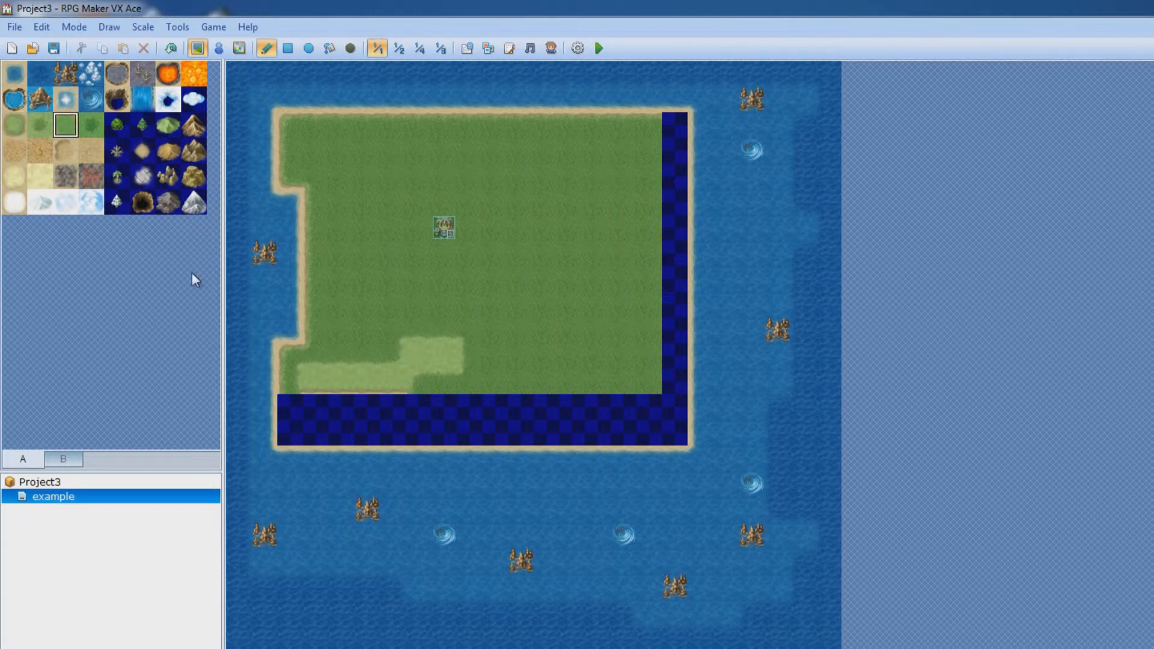
{"action": "left_click", "coordinate": [92, 127]}
{"action": "mouse_move", "coordinate": [319, 381]}
{"action": "left_mouse_down"}
{"action": "mouse_move", "coordinate": [366, 389]}
{"action": "mouse_move", "coordinate": [476, 355]}
{"action": "mouse_move", "coordinate": [397, 351]}
{"action": "left_mouse_up"}
{"action": "mouse_move", "coordinate": [309, 380]}
{"action": "left_mouse_down"}
{"action": "mouse_move", "coordinate": [467, 381]}
{"action": "mouse_move", "coordinate": [443, 356]}
{"action": "mouse_move", "coordinate": [317, 379]}
{"action": "mouse_move", "coordinate": [309, 428]}
{"action": "mouse_move", "coordinate": [392, 407]}
{"action": "mouse_move", "coordinate": [376, 432]}
{"action": "mouse_move", "coordinate": [660, 424]}
{"action": "left_mouse_up"}
{"action": "mouse_move", "coordinate": [672, 434]}
{"action": "left_mouse_down"}
{"action": "mouse_move", "coordinate": [569, 405]}
{"action": "mouse_move", "coordinate": [650, 405]}
{"action": "mouse_move", "coordinate": [683, 309]}
{"action": "mouse_move", "coordinate": [696, 181]}
{"action": "mouse_move", "coordinate": [670, 141]}
{"action": "mouse_move", "coordinate": [670, 267]}
{"action": "left_mouse_up"}
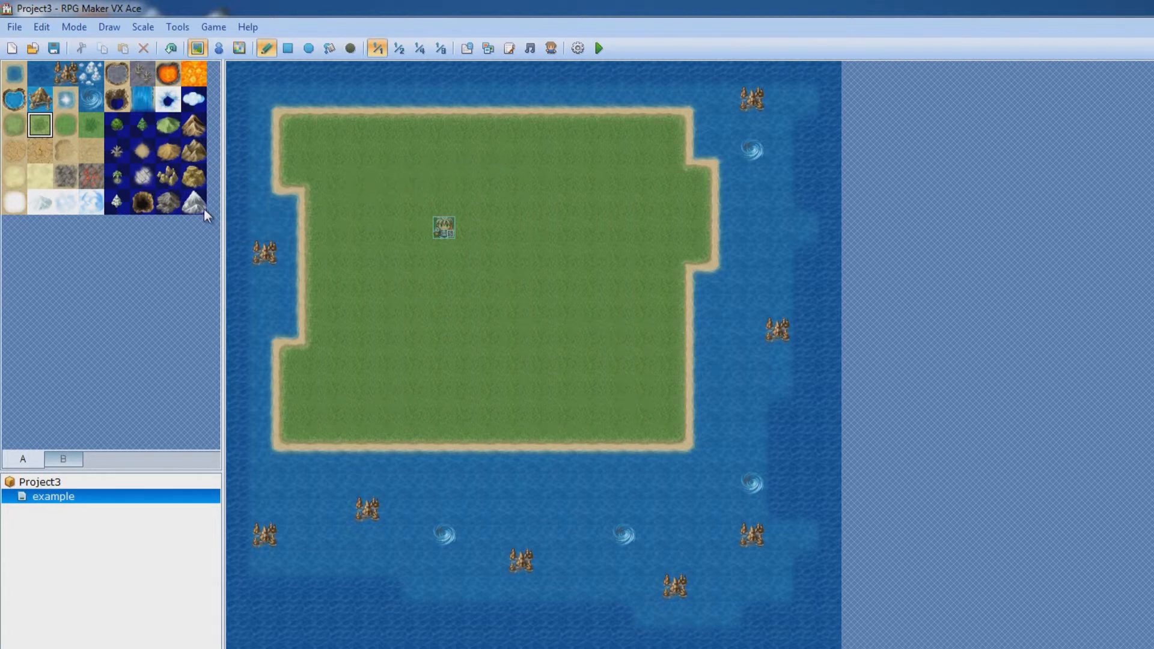
Step: Paint a mountain range across the upper-right part of the land using the two brown mountain tiles
{"action": "left_click", "coordinate": [199, 130]}
{"action": "left_click", "coordinate": [505, 148]}
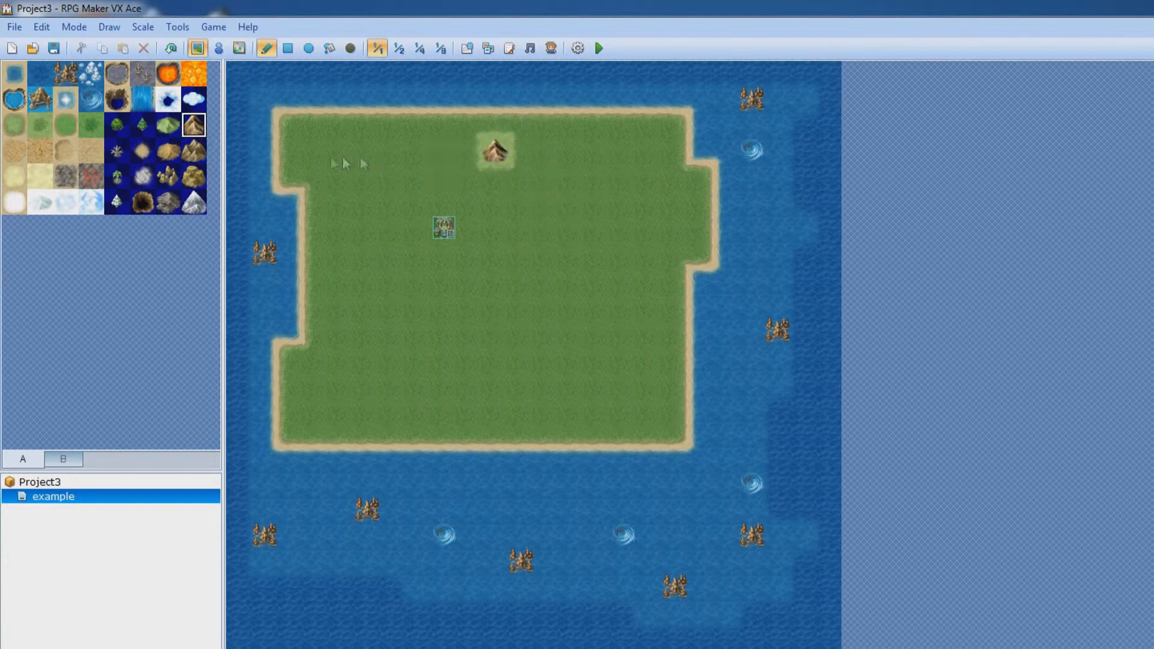
{"action": "left_click", "coordinate": [195, 150]}
{"action": "left_click", "coordinate": [522, 153]}
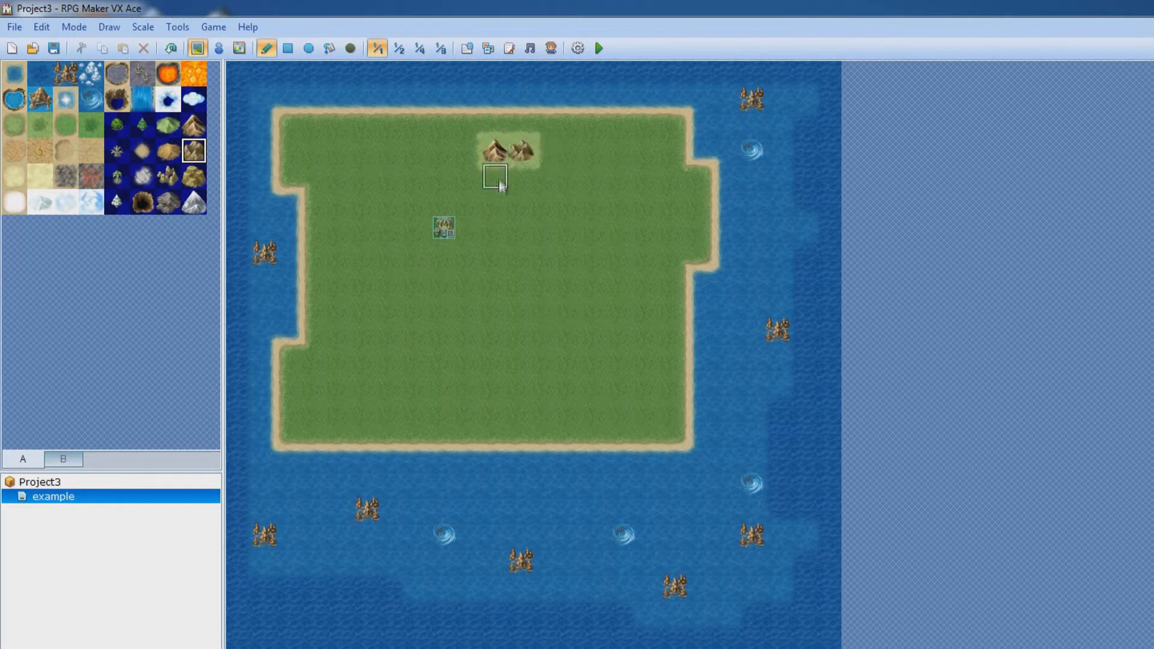
{"action": "mouse_move", "coordinate": [500, 178]}
{"action": "left_mouse_down"}
{"action": "mouse_move", "coordinate": [575, 200]}
{"action": "mouse_move", "coordinate": [574, 147]}
{"action": "mouse_move", "coordinate": [523, 150]}
{"action": "mouse_move", "coordinate": [521, 127]}
{"action": "mouse_move", "coordinate": [579, 128]}
{"action": "left_mouse_up"}
{"action": "mouse_move", "coordinate": [592, 181]}
{"action": "left_mouse_down"}
{"action": "mouse_move", "coordinate": [544, 178]}
{"action": "mouse_move", "coordinate": [631, 201]}
{"action": "mouse_move", "coordinate": [649, 124]}
{"action": "mouse_move", "coordinate": [686, 154]}
{"action": "mouse_move", "coordinate": [669, 181]}
{"action": "left_mouse_up"}
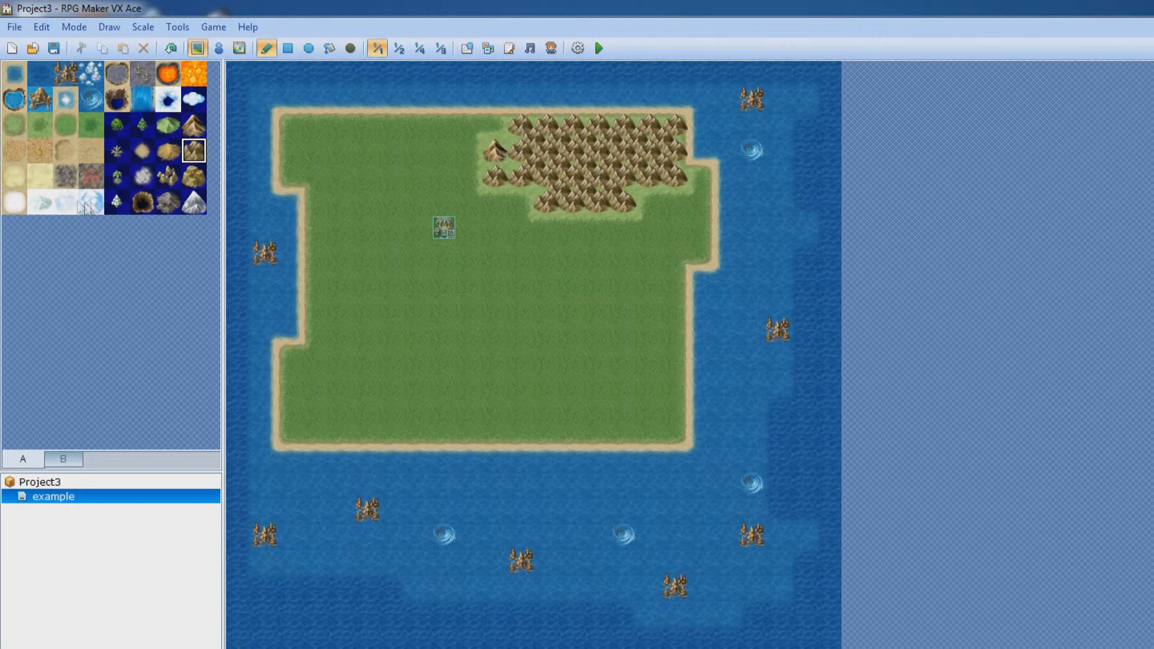
Step: Try out palm tree and sand tiles in the land's upper-left corner, undoing the sand
{"action": "left_click", "coordinate": [119, 175]}
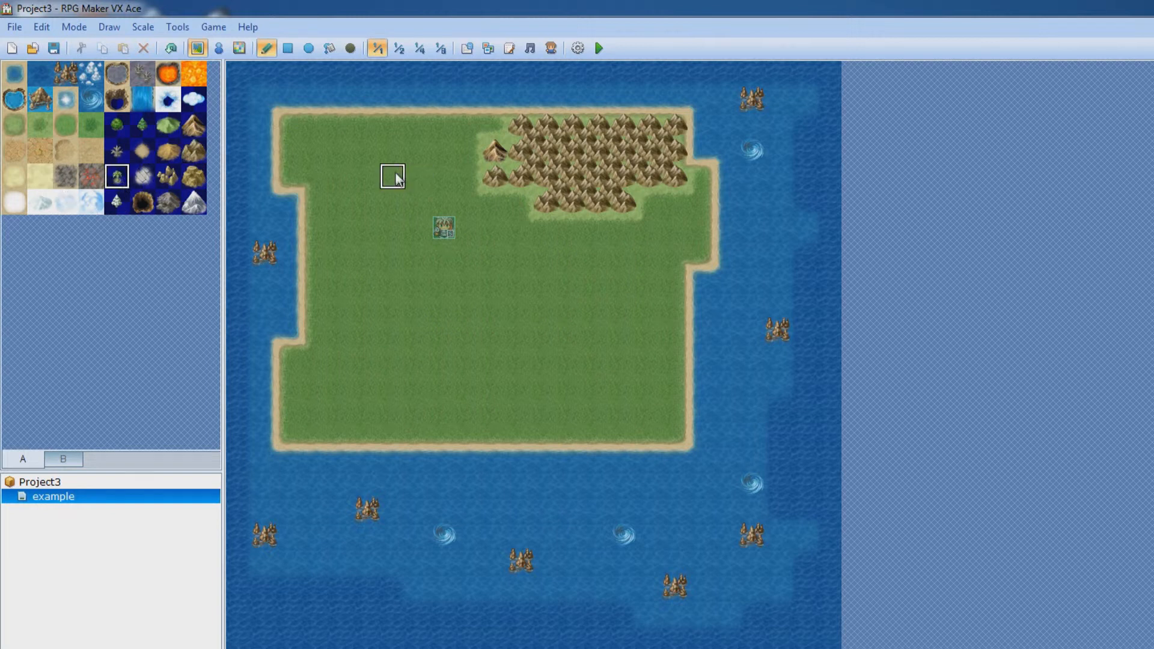
{"action": "left_click", "coordinate": [322, 156]}
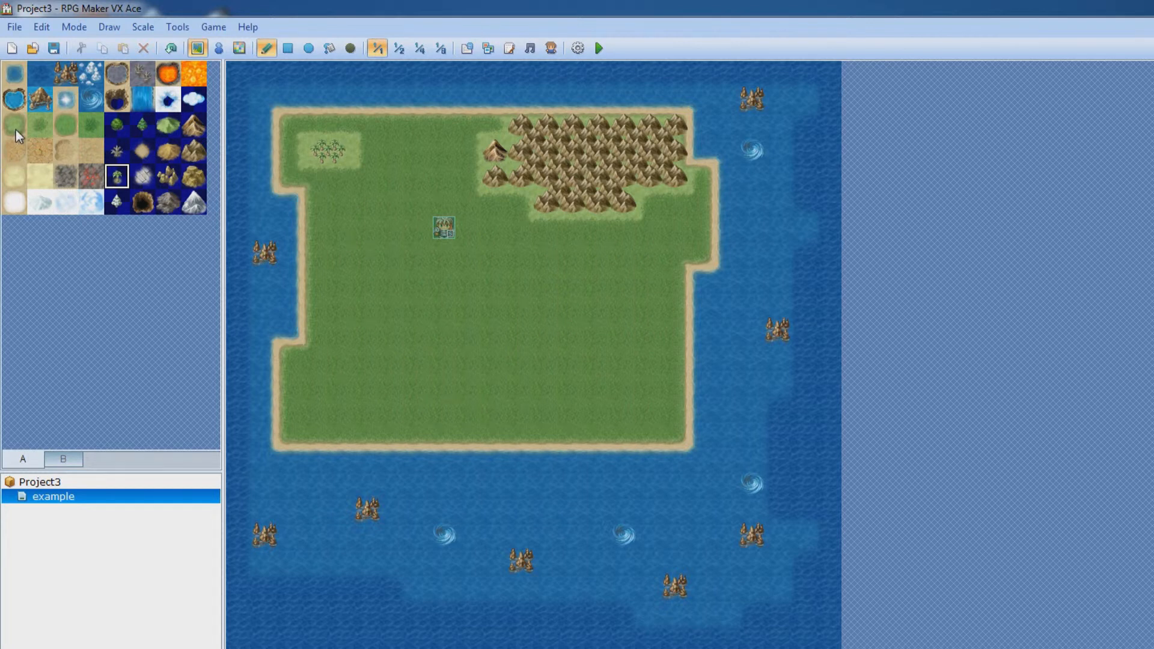
{"action": "left_click", "coordinate": [14, 176]}
{"action": "mouse_move", "coordinate": [288, 155]}
{"action": "left_mouse_down"}
{"action": "mouse_move", "coordinate": [288, 121]}
{"action": "mouse_move", "coordinate": [291, 178]}
{"action": "left_mouse_up"}
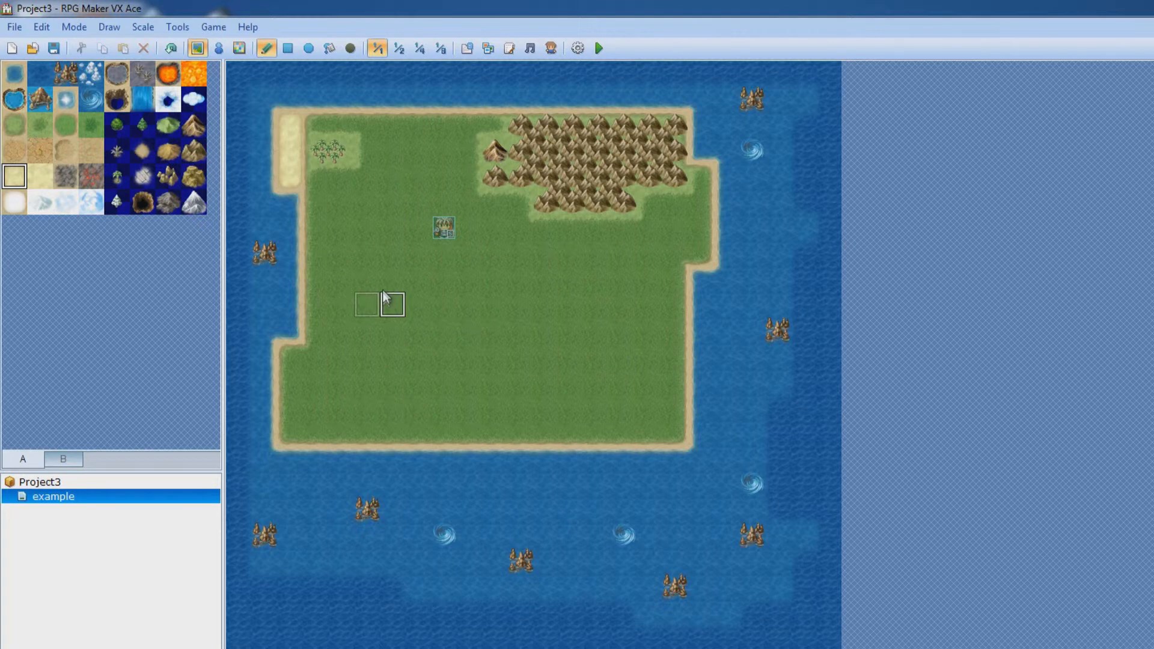
{"action": "key", "text": "ctrl+z"}
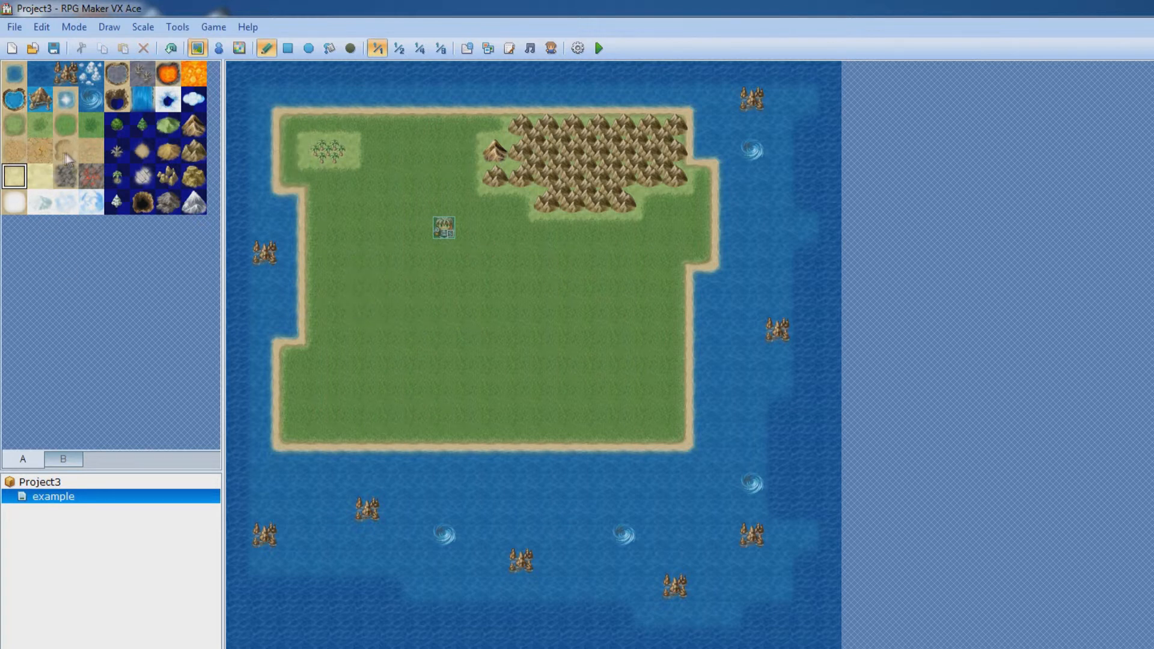
Step: Paint light grass freehand across the upper-left part of the land up to the mountains, widening the land by one tile to the left
{"action": "left_click", "coordinate": [16, 125]}
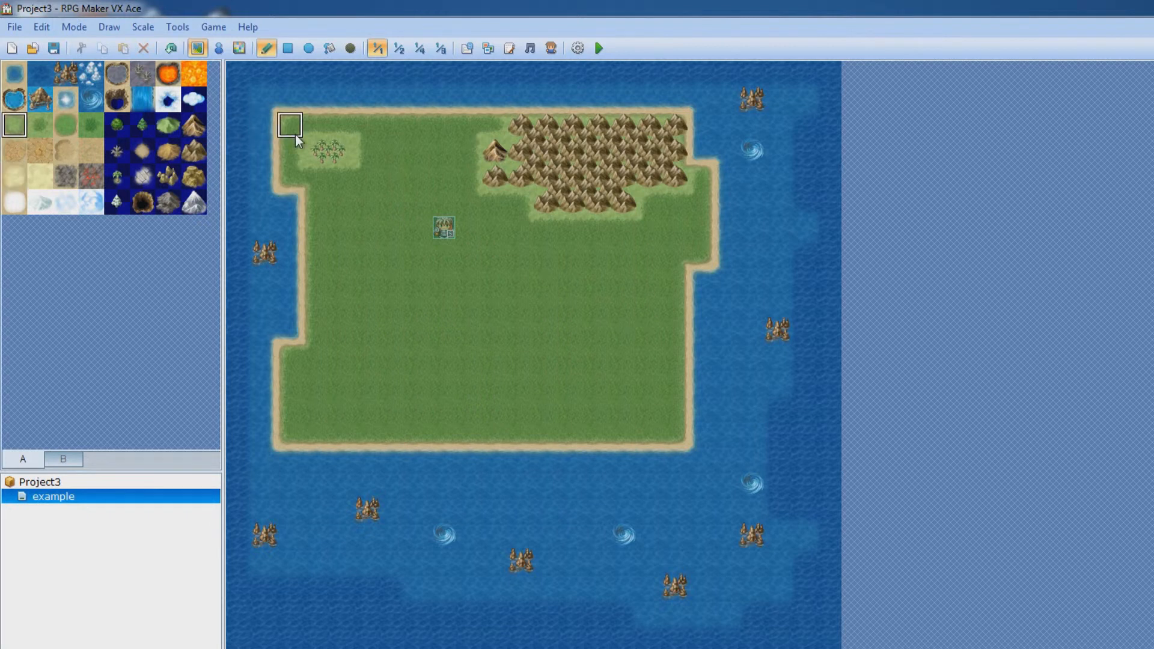
{"action": "mouse_move", "coordinate": [293, 181]}
{"action": "left_mouse_down"}
{"action": "mouse_move", "coordinate": [270, 135]}
{"action": "mouse_move", "coordinate": [314, 175]}
{"action": "mouse_move", "coordinate": [347, 136]}
{"action": "mouse_move", "coordinate": [374, 160]}
{"action": "mouse_move", "coordinate": [404, 126]}
{"action": "mouse_move", "coordinate": [421, 128]}
{"action": "mouse_move", "coordinate": [394, 153]}
{"action": "mouse_move", "coordinate": [446, 157]}
{"action": "mouse_move", "coordinate": [477, 124]}
{"action": "left_mouse_up"}
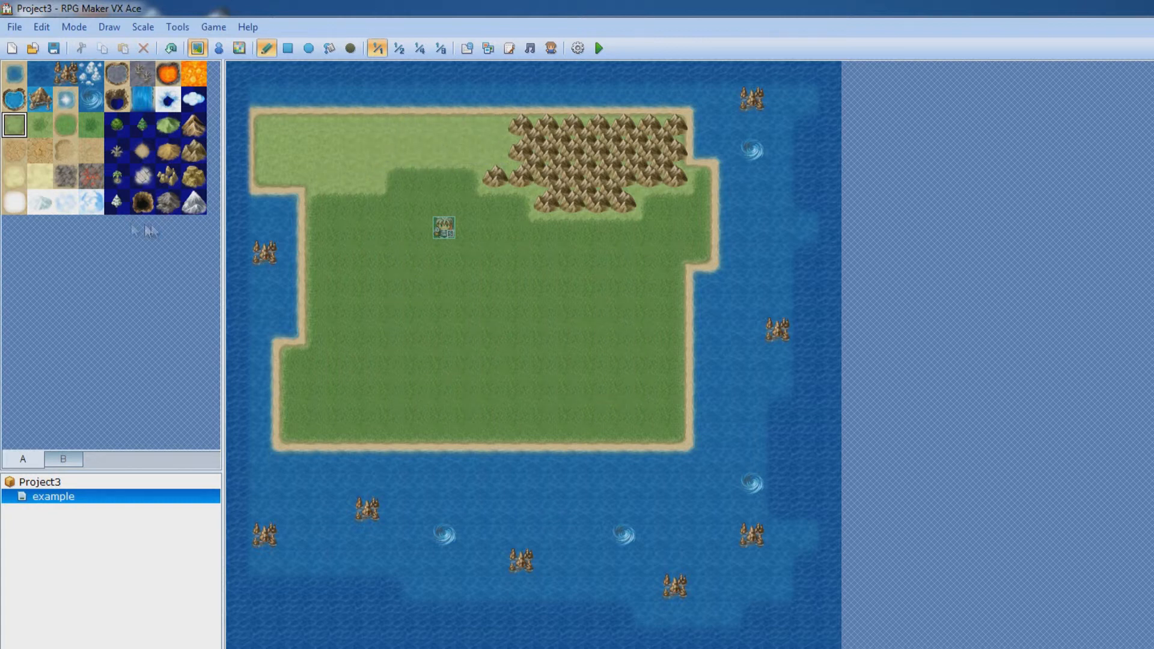
Step: Try out conifer tree tiles on the light grass at the upper left, and undo them
{"action": "left_click", "coordinate": [143, 125]}
{"action": "left_click", "coordinate": [367, 125]}
{"action": "left_click_drag", "start_coordinate": [316, 150], "coordinate": [332, 152]}
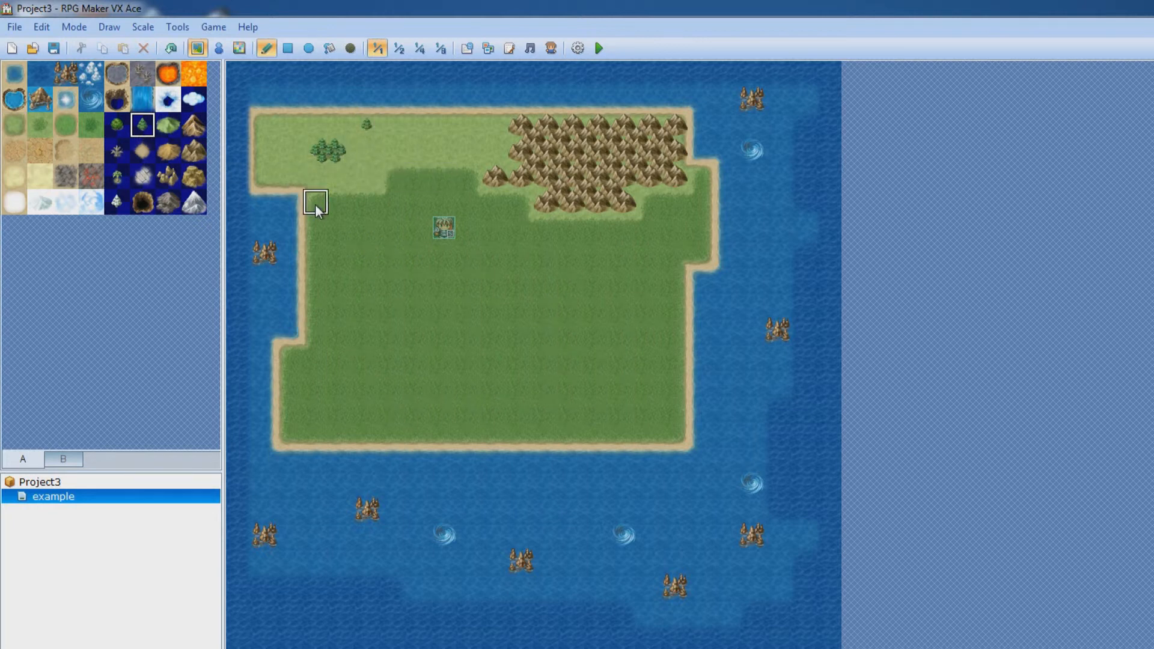
{"action": "key", "text": "ctrl+z"}
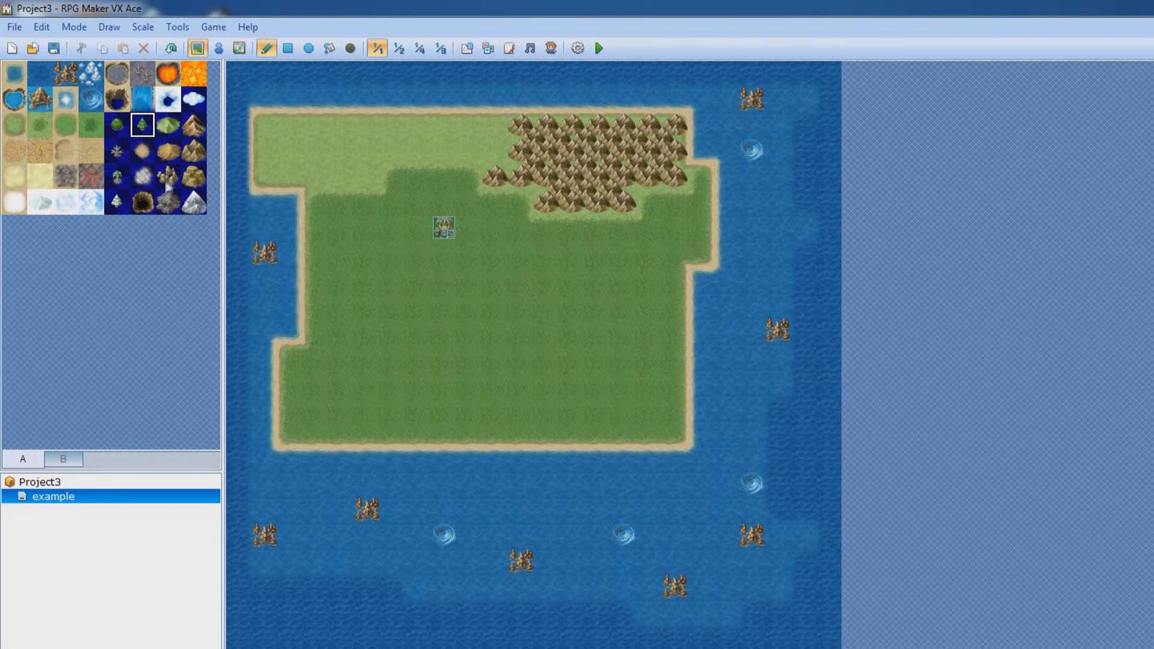
Step: Scatter single palm trees over the light grass and join some of them into a denser grove in its upper middle
{"action": "left_click", "coordinate": [117, 176]}
{"action": "left_click", "coordinate": [383, 136]}
{"action": "left_click", "coordinate": [340, 150]}
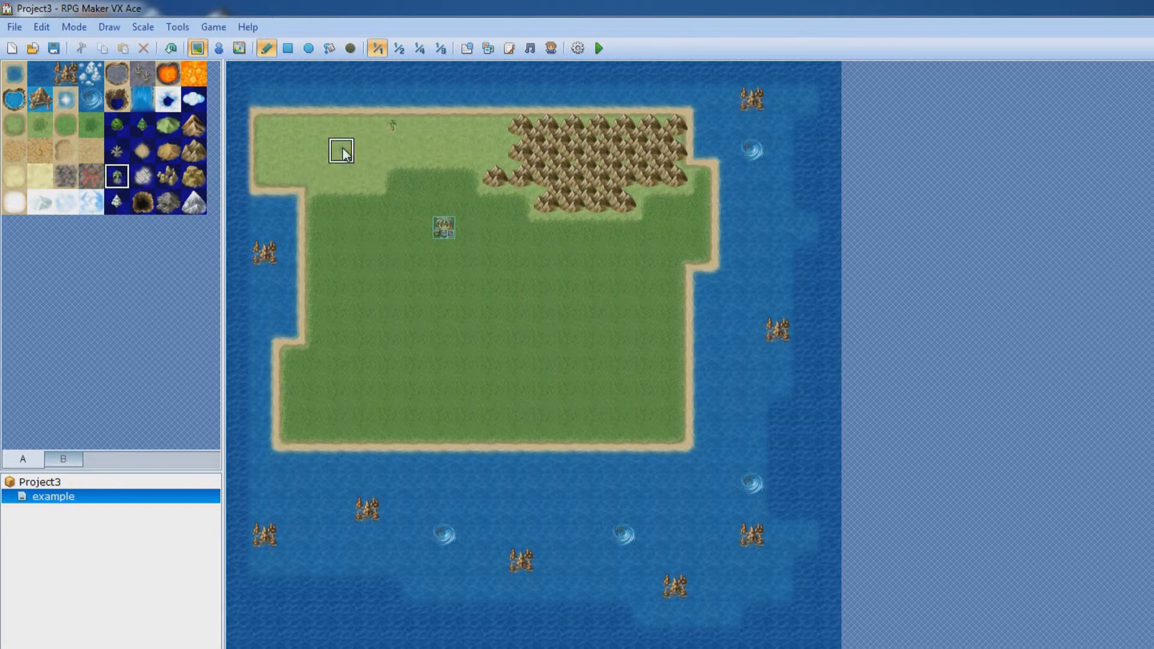
{"action": "left_click", "coordinate": [314, 126]}
{"action": "left_click", "coordinate": [265, 151]}
{"action": "left_click", "coordinate": [443, 128]}
{"action": "left_click", "coordinate": [495, 150]}
{"action": "left_click", "coordinate": [392, 150]}
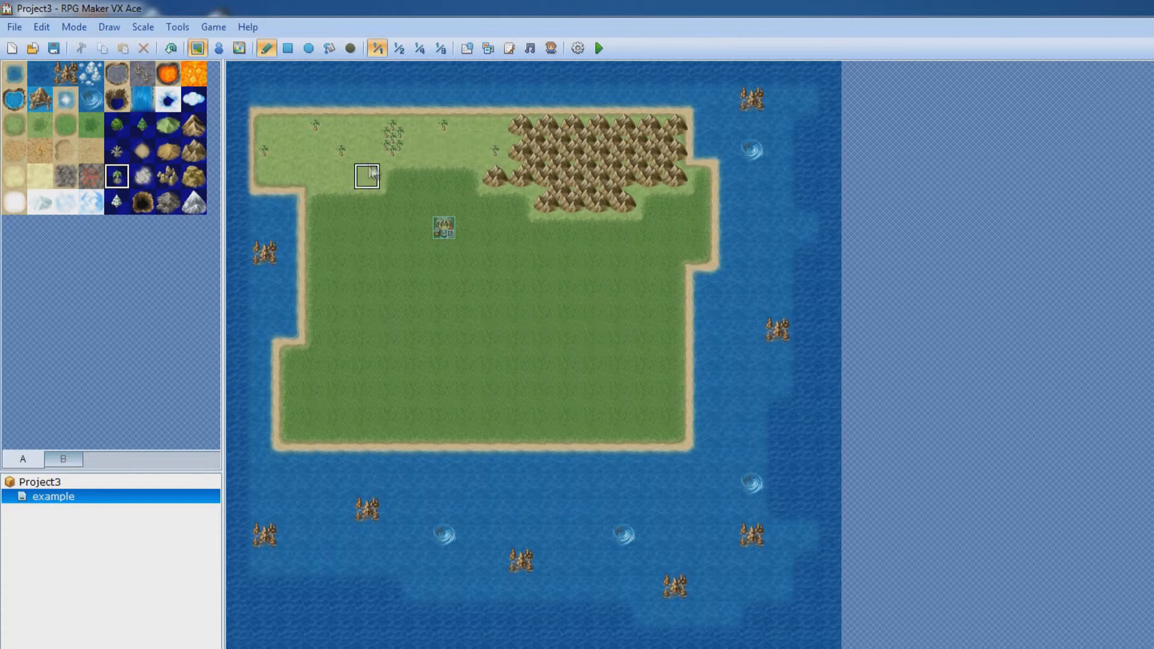
{"action": "left_click", "coordinate": [364, 136]}
{"action": "left_click", "coordinate": [348, 127]}
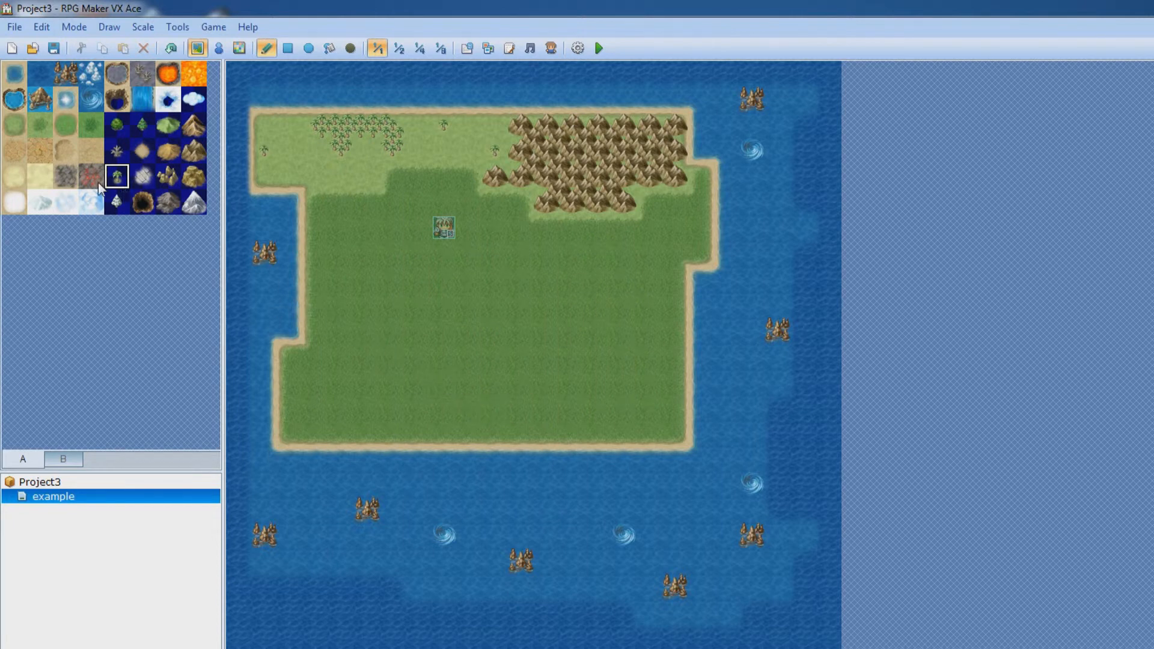
Step: Paint a winding dirt road from the upper-left light grass across to the east side, with two short branches running south
{"action": "left_click", "coordinate": [144, 153]}
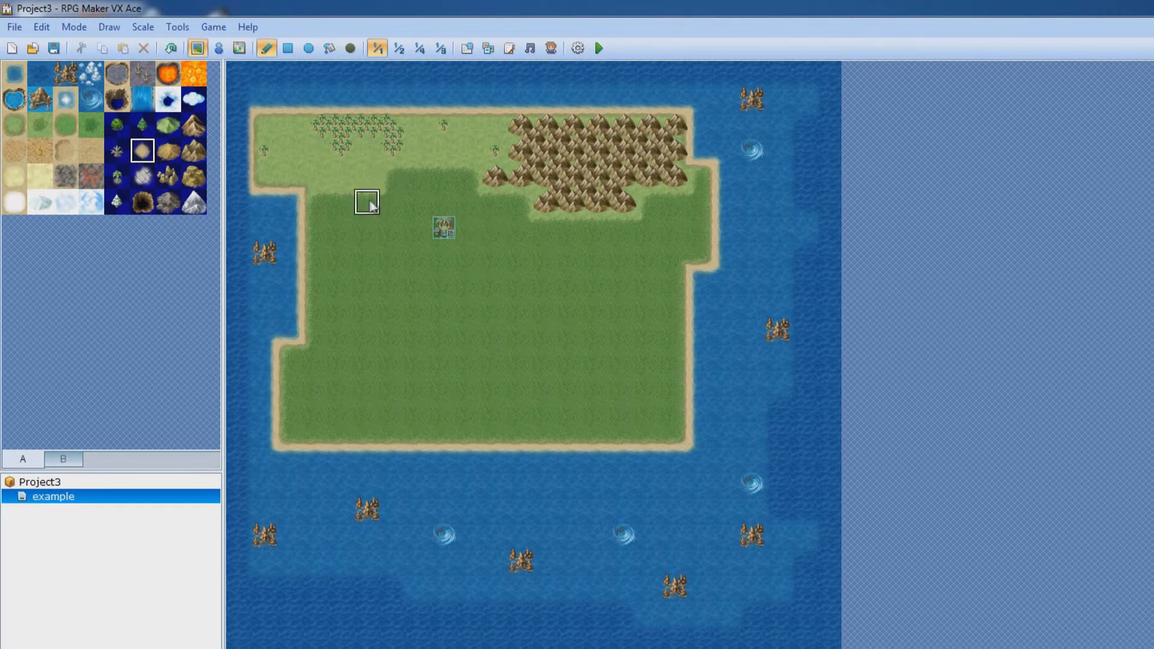
{"action": "mouse_move", "coordinate": [364, 178]}
{"action": "left_mouse_down"}
{"action": "mouse_move", "coordinate": [365, 312]}
{"action": "mouse_move", "coordinate": [626, 330]}
{"action": "mouse_move", "coordinate": [640, 255]}
{"action": "left_mouse_up"}
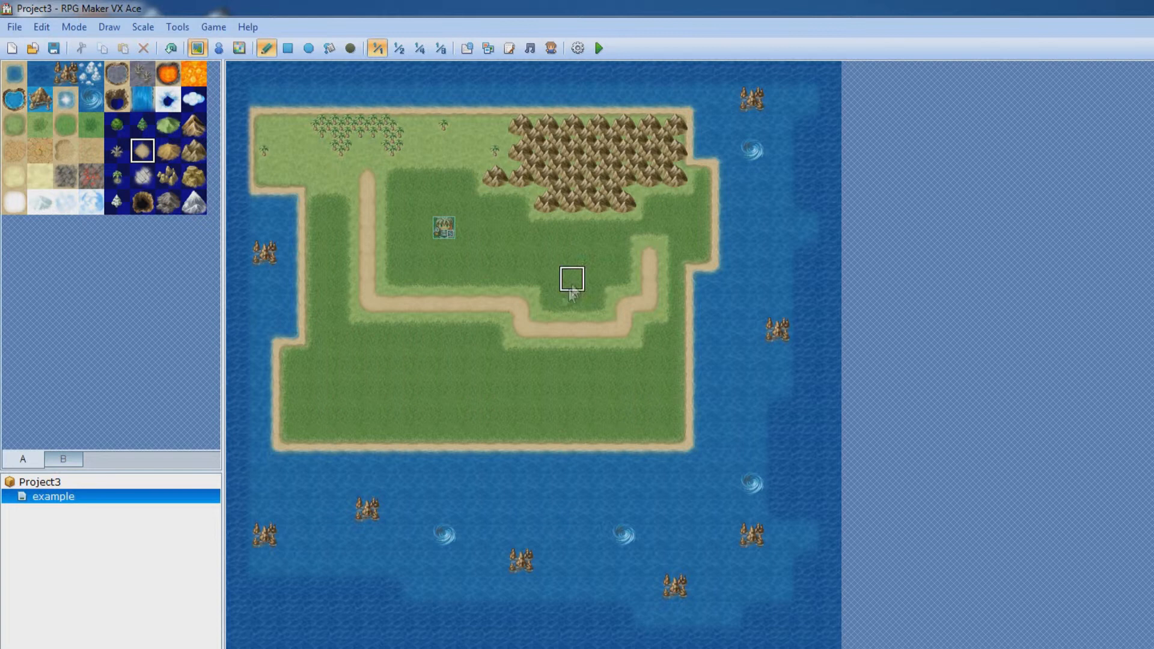
{"action": "left_click_drag", "start_coordinate": [440, 328], "coordinate": [448, 377]}
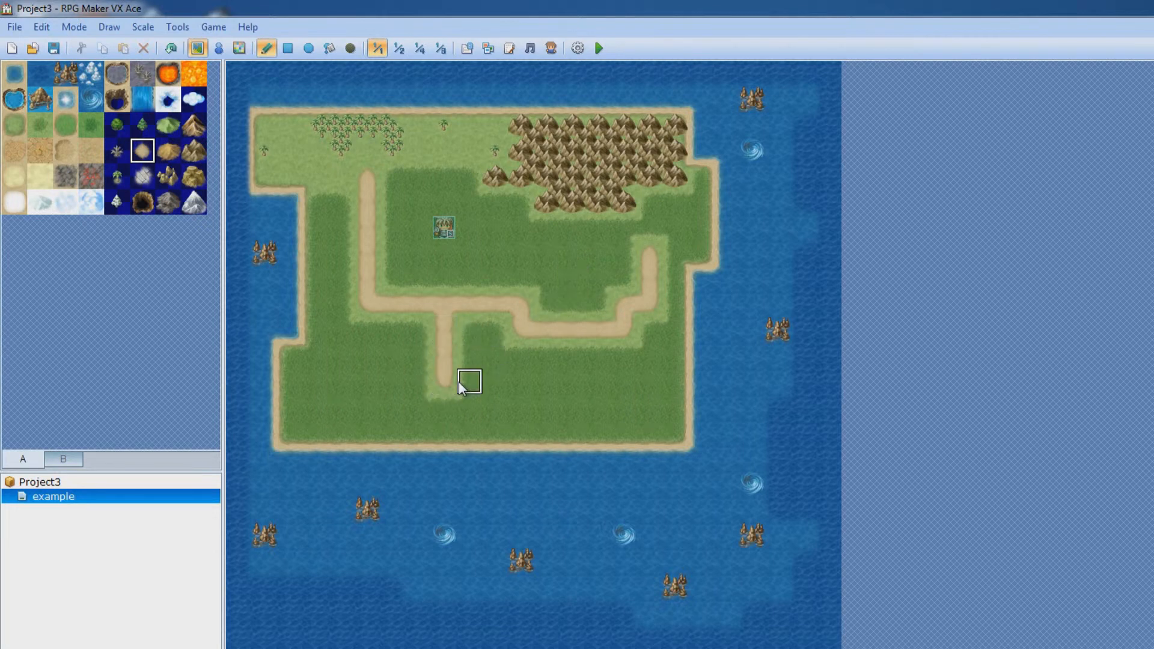
{"action": "left_click_drag", "start_coordinate": [576, 353], "coordinate": [574, 379]}
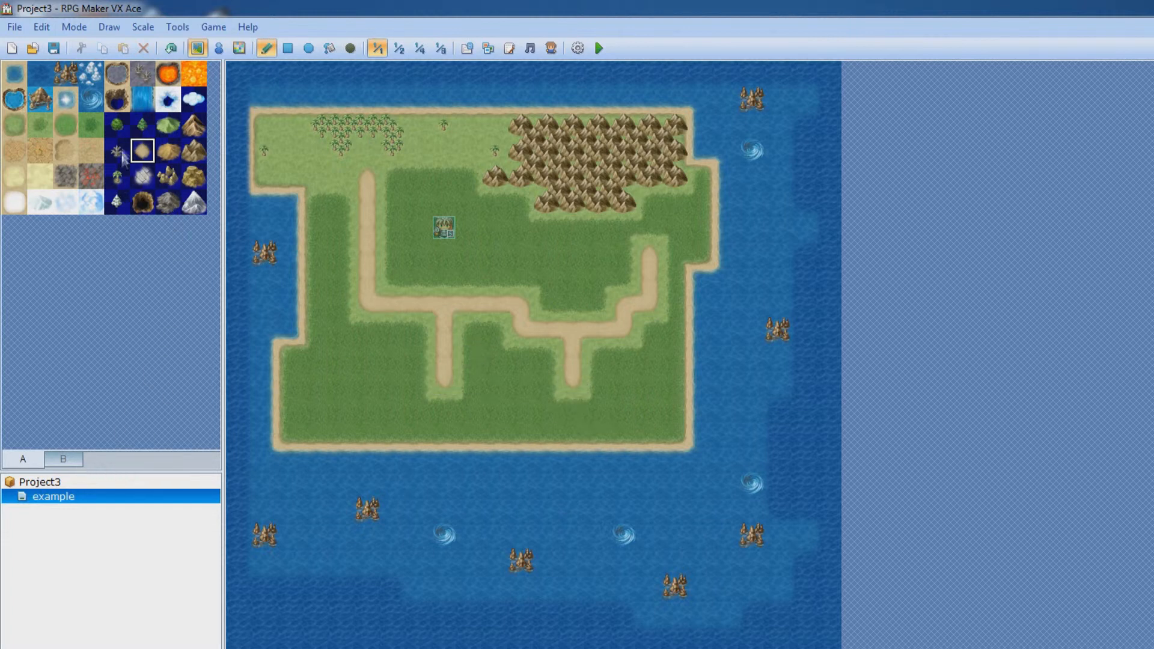
Step: Paint a small dense forest in the land's lower-left area and a cluster of brown hills between the two southern road branches
{"action": "left_click", "coordinate": [117, 124]}
{"action": "mouse_move", "coordinate": [315, 381]}
{"action": "left_mouse_down"}
{"action": "mouse_move", "coordinate": [366, 382]}
{"action": "mouse_move", "coordinate": [338, 405]}
{"action": "left_mouse_up"}
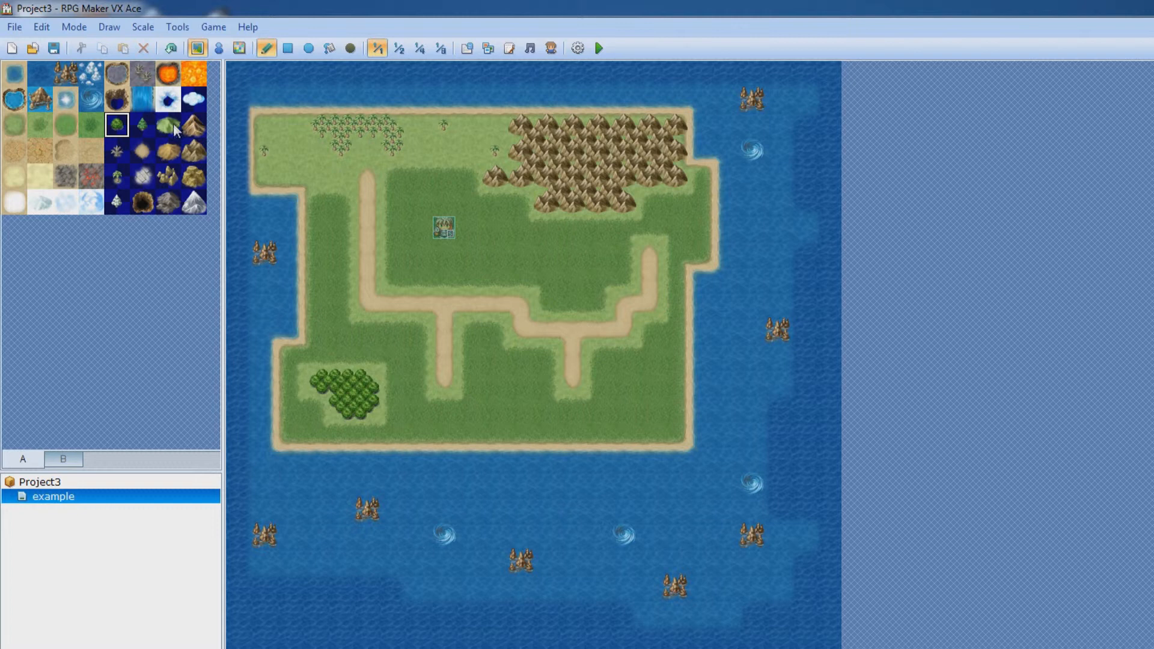
{"action": "left_click", "coordinate": [168, 150]}
{"action": "left_click", "coordinate": [507, 406]}
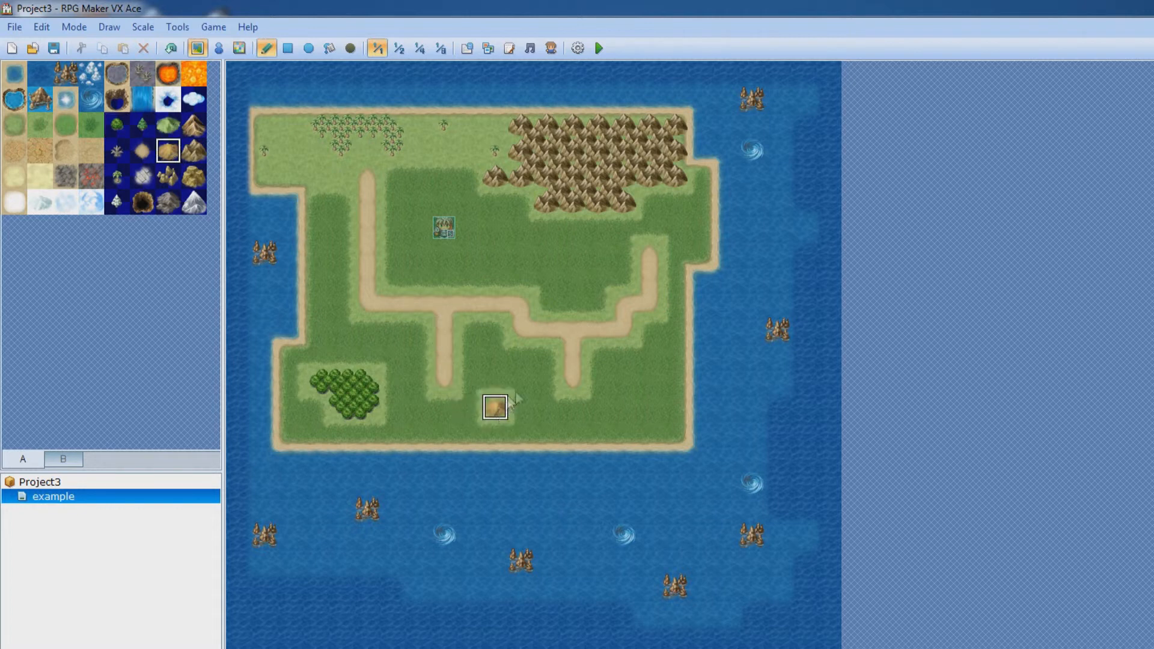
{"action": "left_click", "coordinate": [521, 409]}
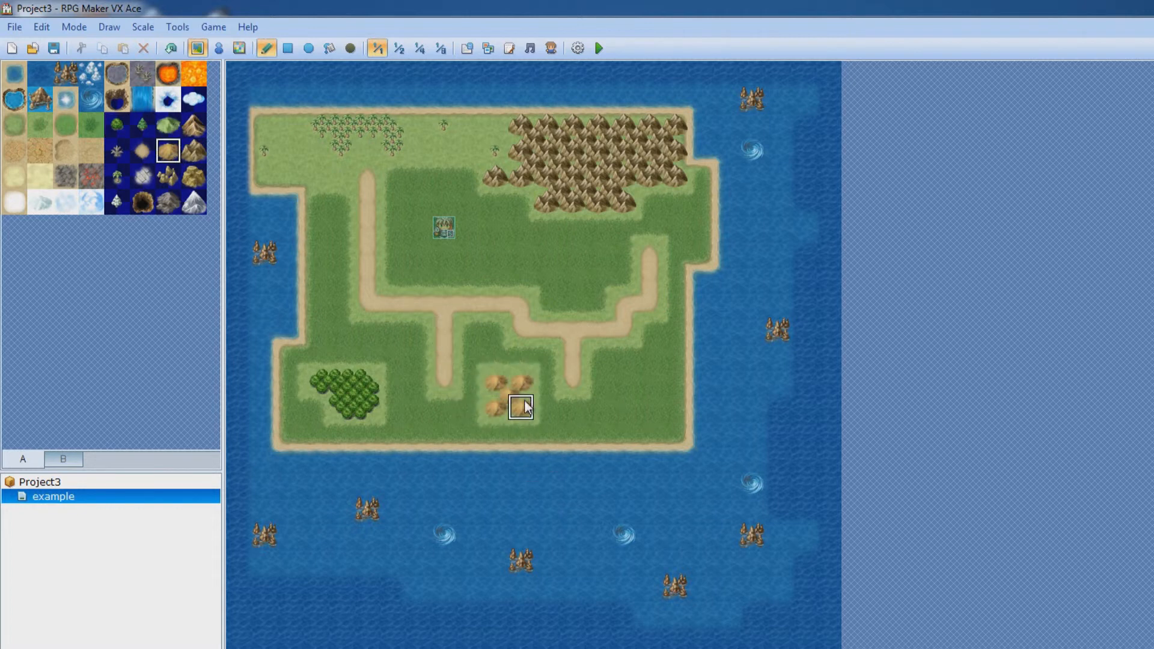
Step: Scatter brown hills along the south shore into the land's lower-right corner and up its east edge
{"action": "left_click_drag", "start_coordinate": [576, 425], "coordinate": [658, 425]}
{"action": "left_click", "coordinate": [650, 414]}
{"action": "left_click", "coordinate": [676, 384]}
{"action": "left_click_drag", "start_coordinate": [674, 429], "coordinate": [674, 408]}
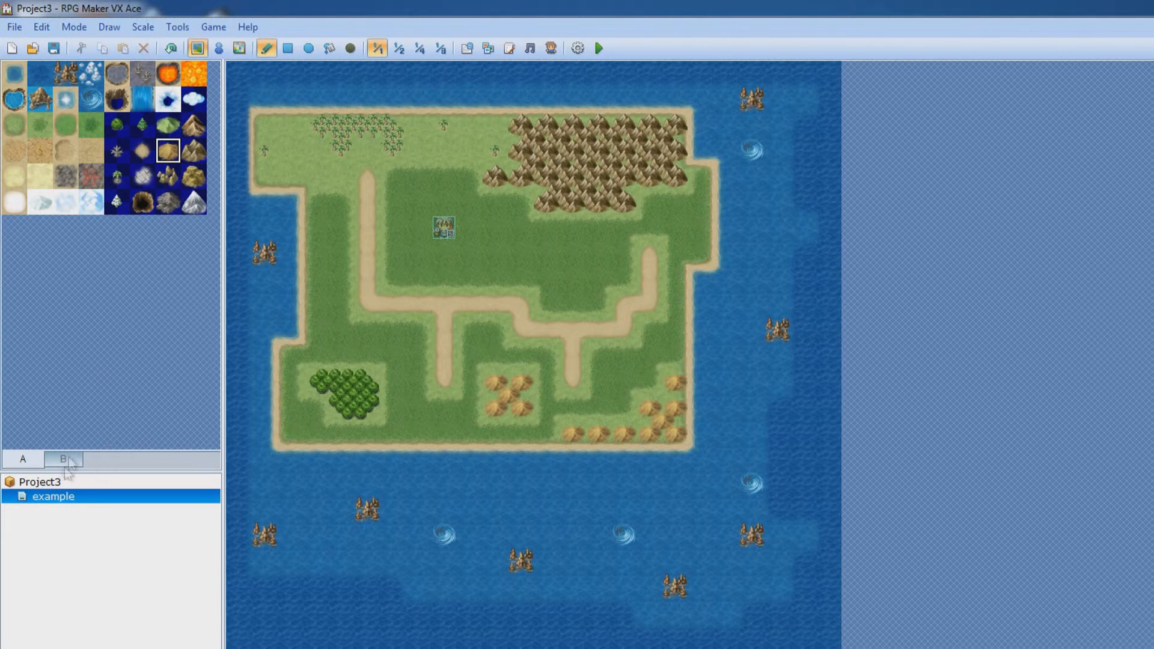
Step: Place the large 2 x 2 volcano on the lower part of the mountain range
{"action": "left_click", "coordinate": [67, 461]}
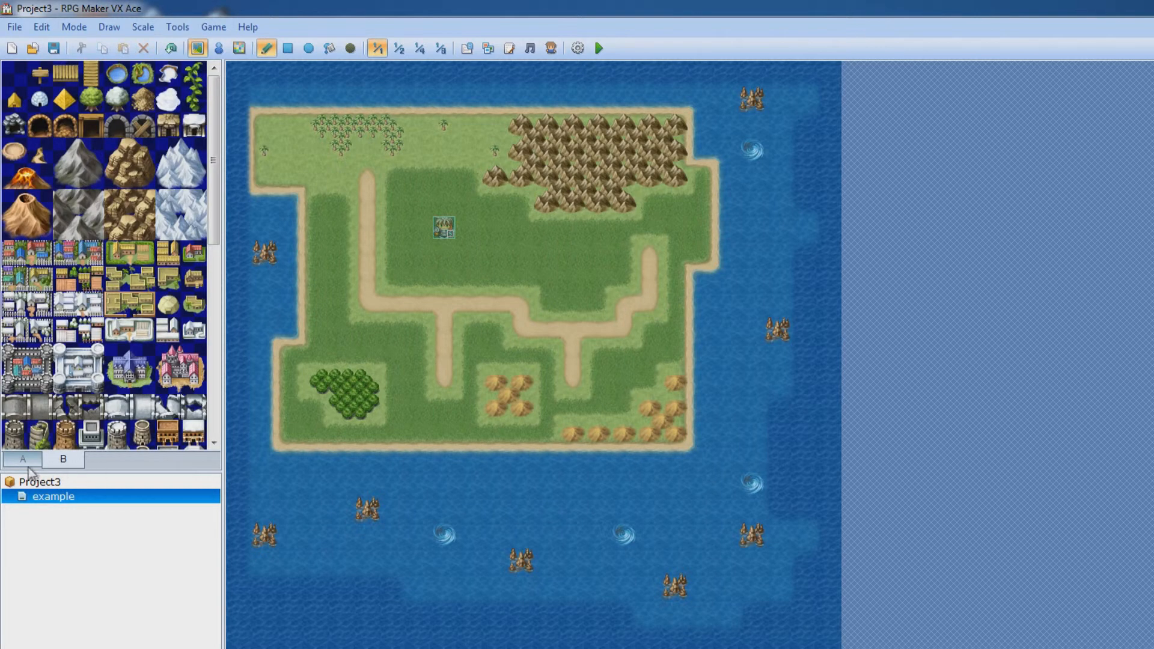
{"action": "left_click", "coordinate": [21, 461]}
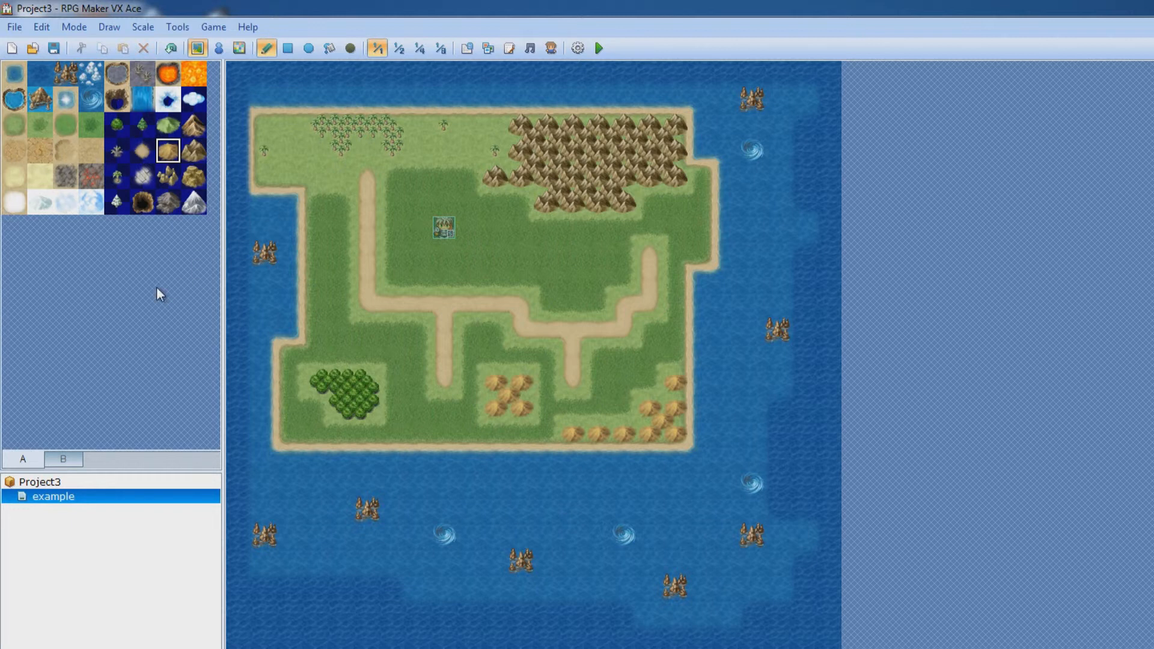
{"action": "left_click", "coordinate": [62, 460]}
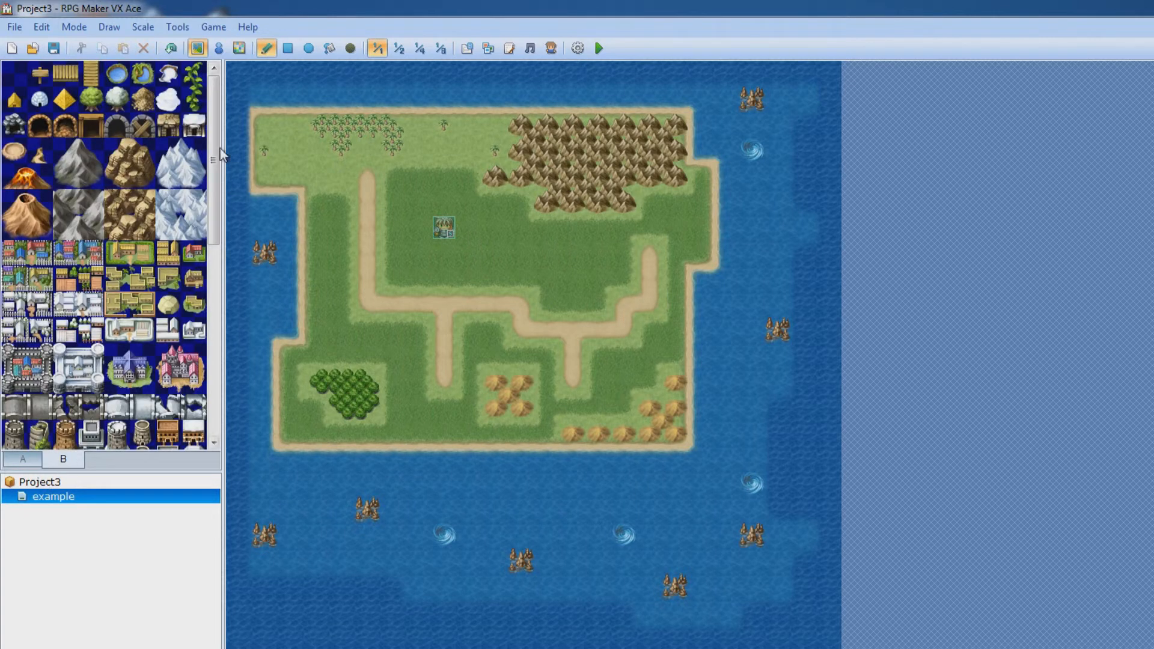
{"action": "left_click_drag", "start_coordinate": [213, 151], "coordinate": [232, 121]}
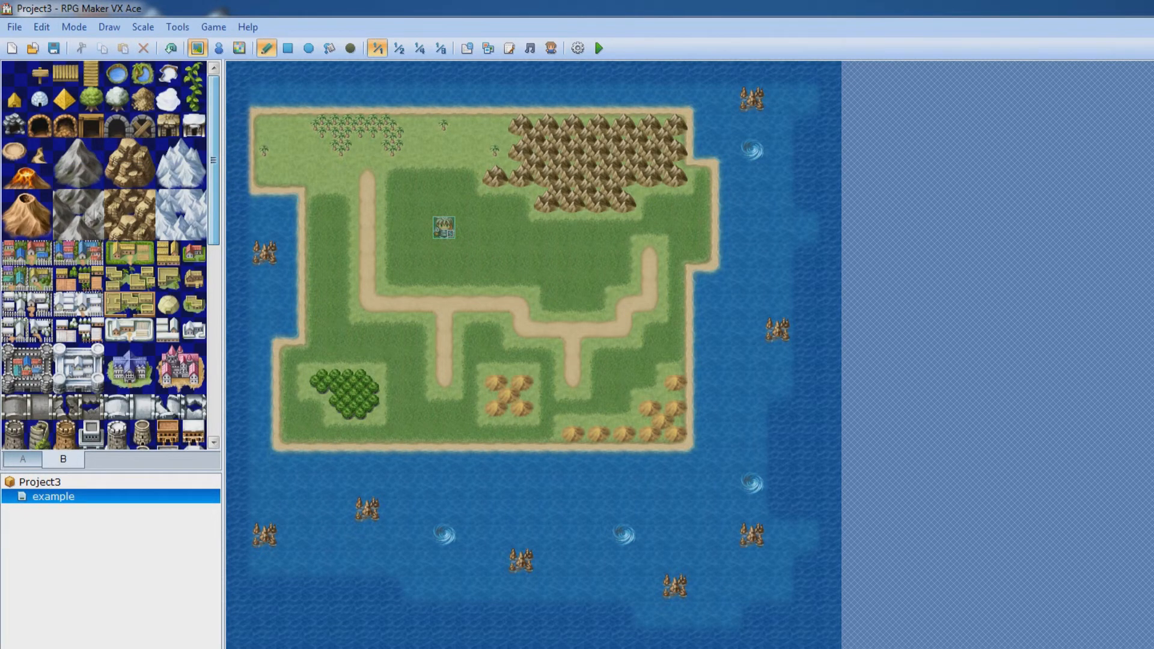
{"action": "left_click", "coordinate": [10, 211]}
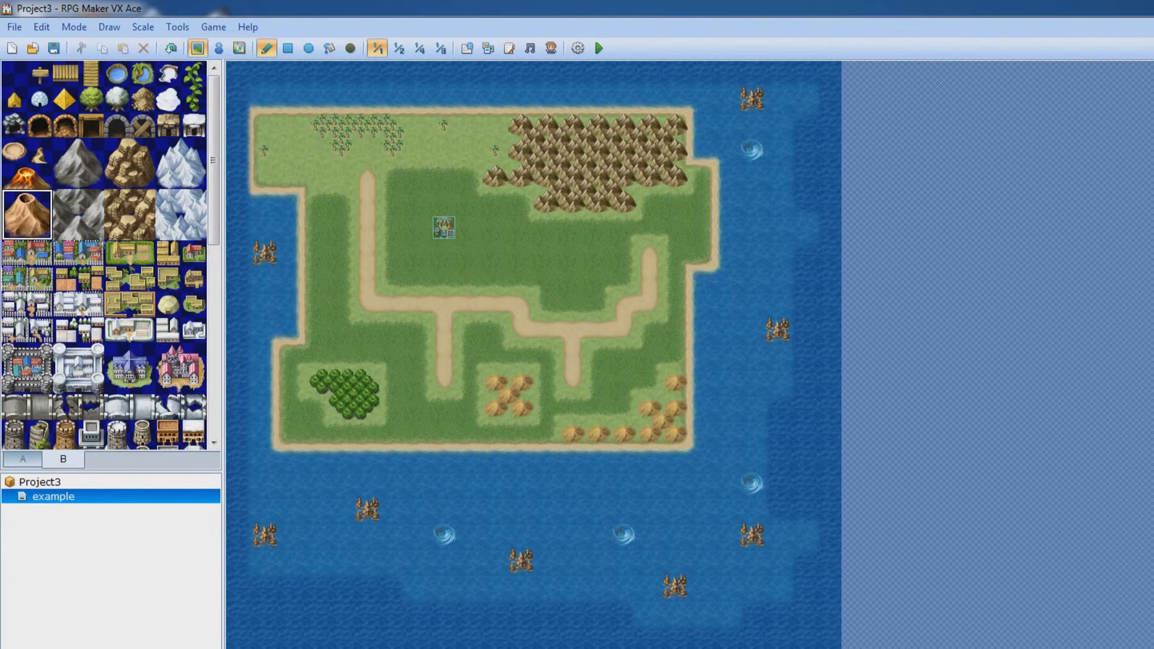
{"action": "left_click", "coordinate": [592, 174]}
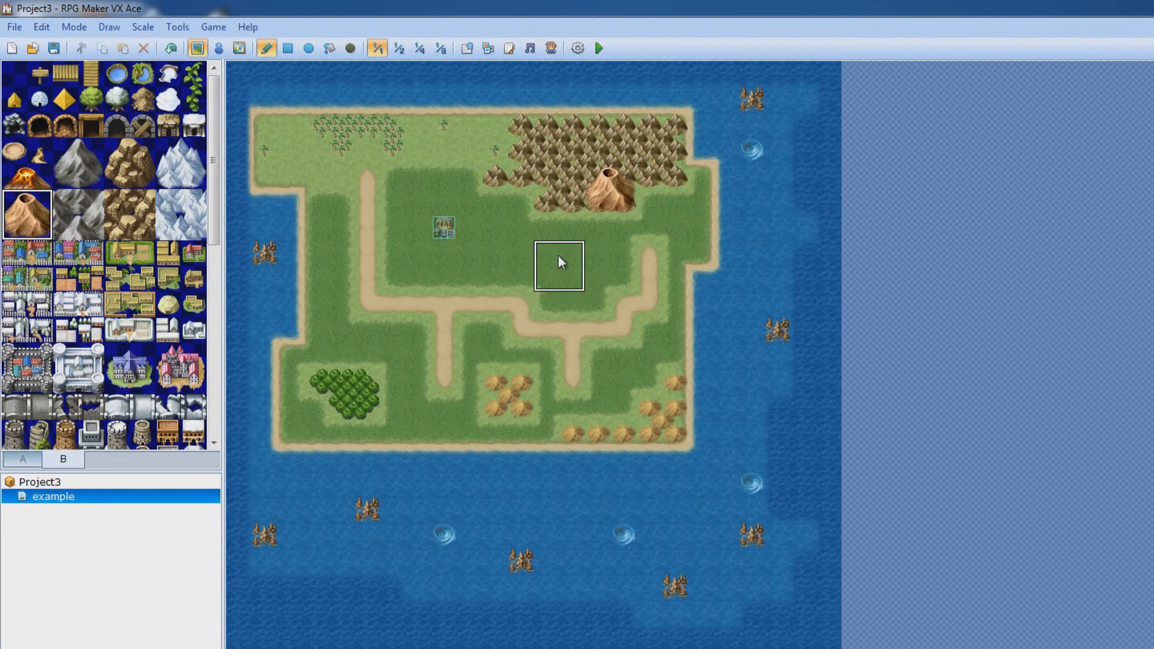
Step: Extend the east end of the dirt road up to the foot of the volcano
{"action": "left_click_drag", "start_coordinate": [22, 471], "coordinate": [22, 470]}
{"action": "left_click", "coordinate": [22, 460]}
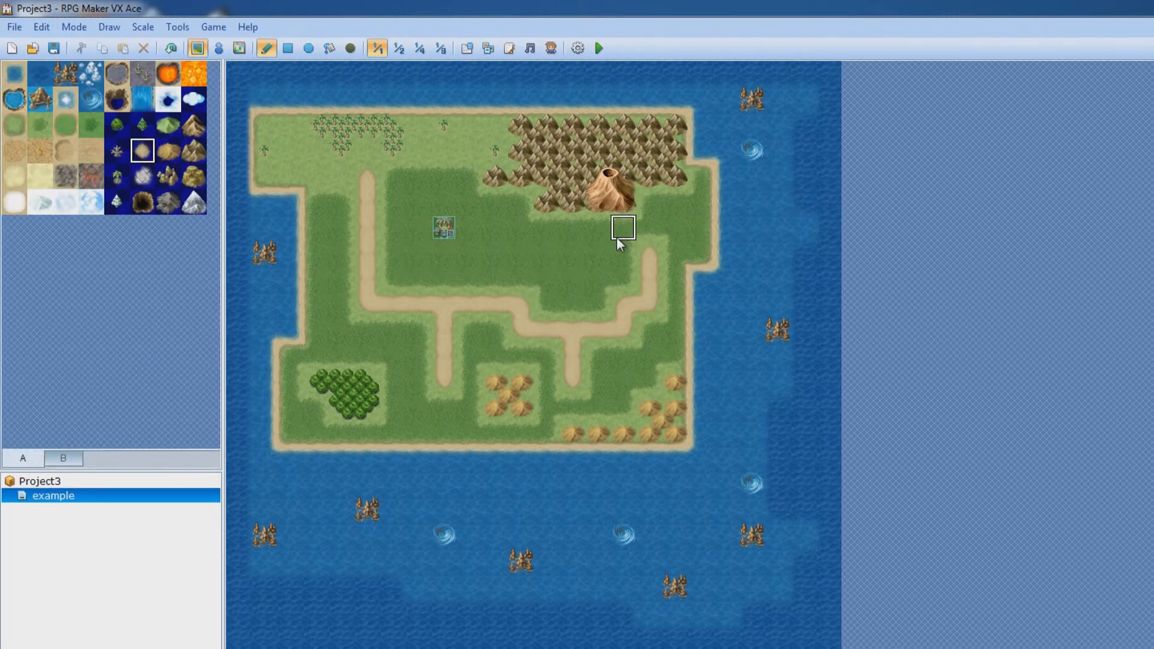
{"action": "left_click_drag", "start_coordinate": [619, 236], "coordinate": [621, 252]}
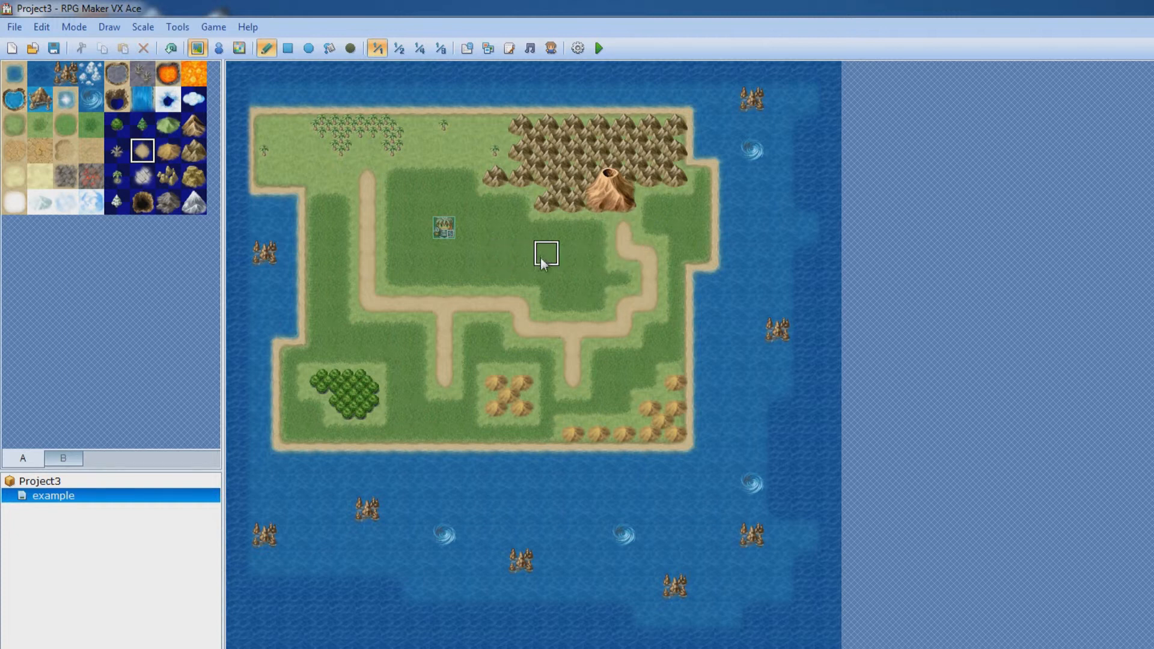
{"action": "left_click", "coordinate": [598, 228]}
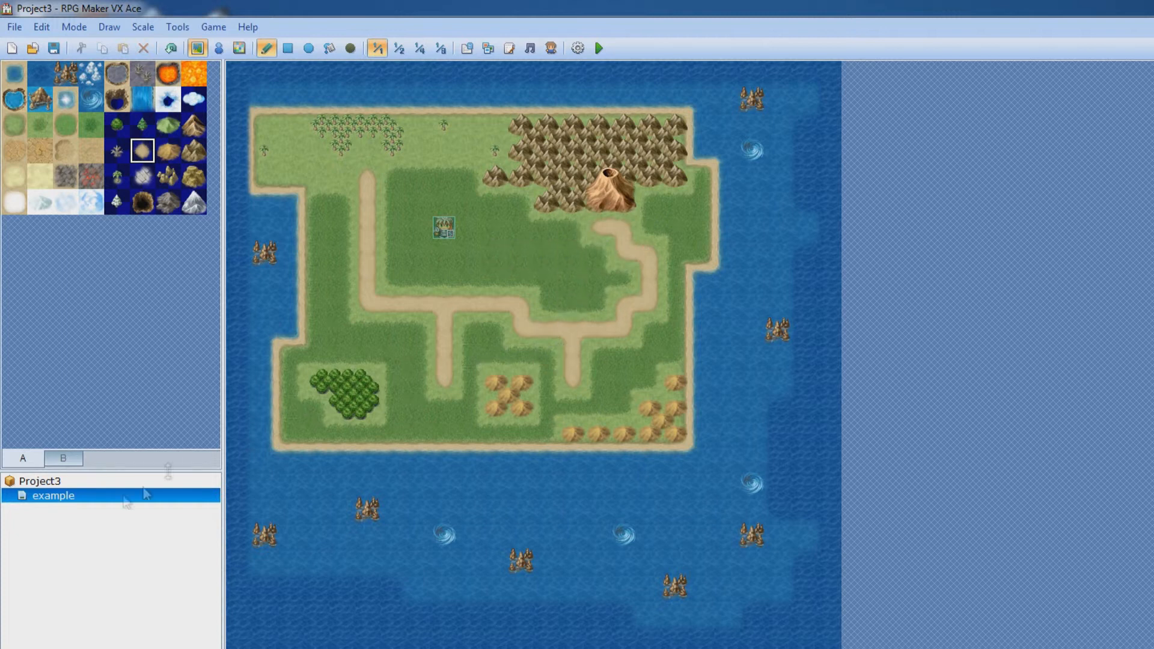
Step: Surround the volcano with a ring of lava and lay a dirt road tile across its south side
{"action": "left_click", "coordinate": [66, 458]}
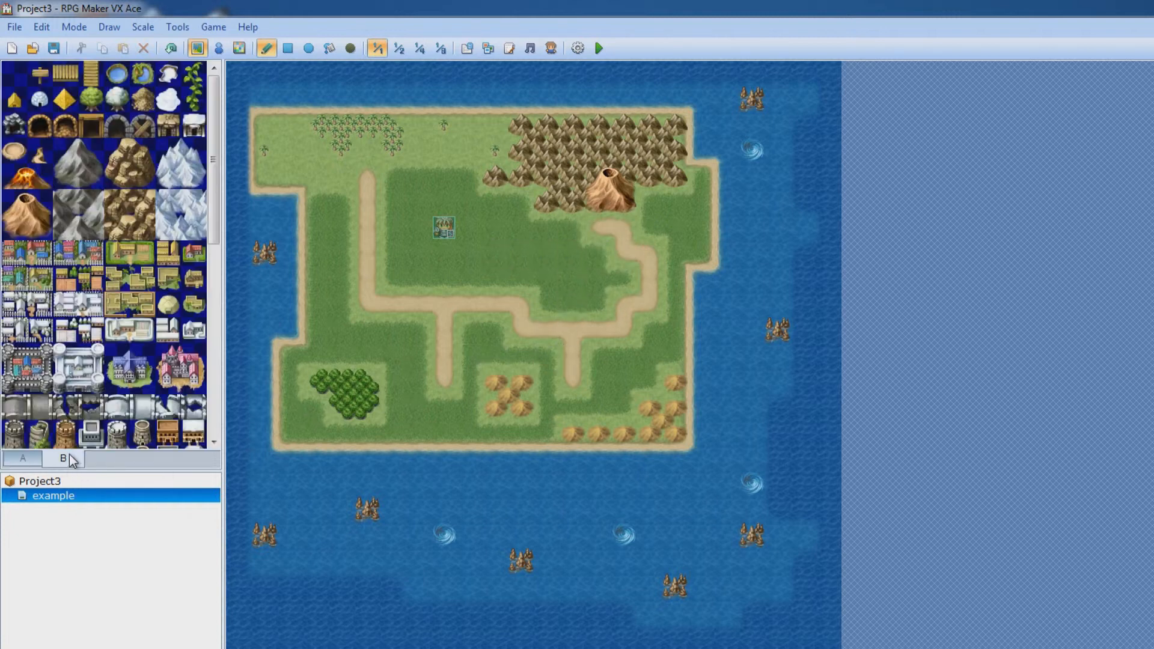
{"action": "left_click", "coordinate": [23, 459]}
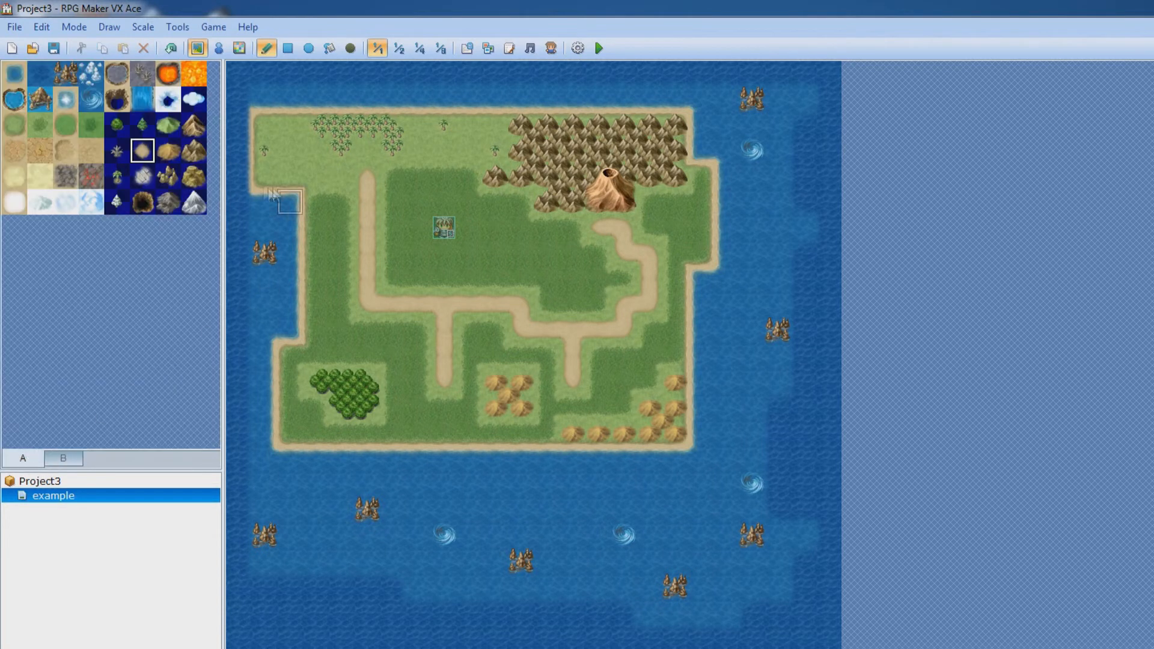
{"action": "left_click", "coordinate": [168, 73]}
{"action": "left_click", "coordinate": [572, 201]}
{"action": "left_click", "coordinate": [571, 227]}
{"action": "mouse_move", "coordinate": [580, 231]}
{"action": "left_mouse_down"}
{"action": "mouse_move", "coordinate": [631, 228]}
{"action": "mouse_move", "coordinate": [676, 205]}
{"action": "mouse_move", "coordinate": [626, 153]}
{"action": "mouse_move", "coordinate": [574, 155]}
{"action": "mouse_move", "coordinate": [572, 204]}
{"action": "left_mouse_up"}
{"action": "left_click", "coordinate": [143, 150]}
{"action": "left_click", "coordinate": [624, 234]}
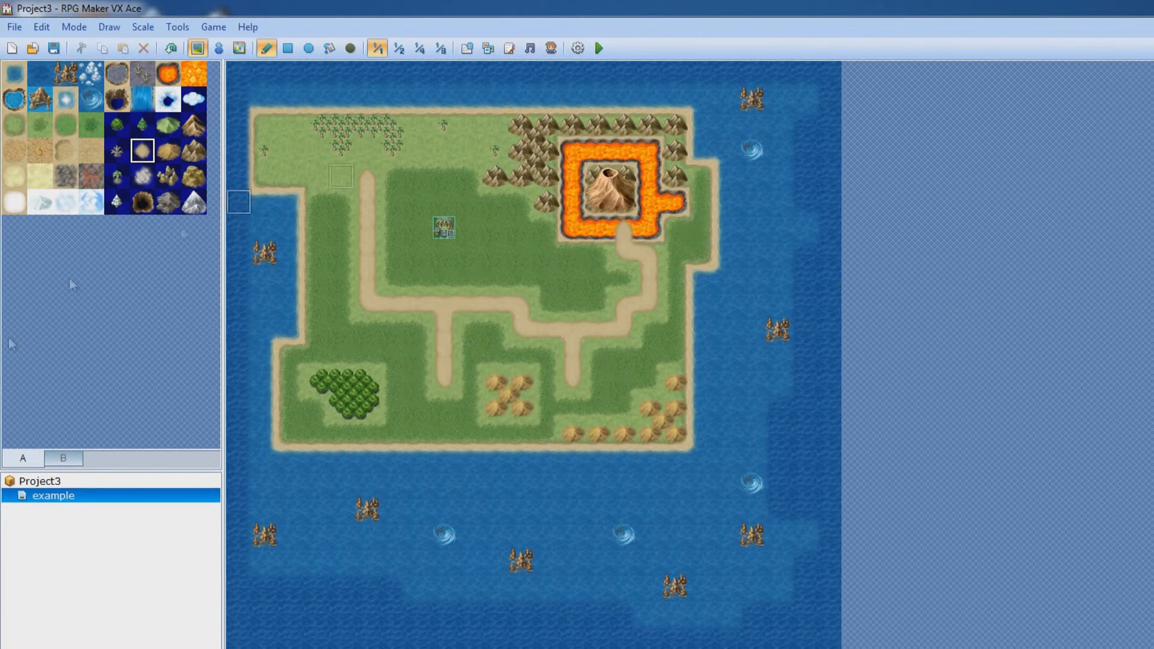
Step: Place a small round pond on the grass southwest of the mountains
{"action": "left_click", "coordinate": [61, 465]}
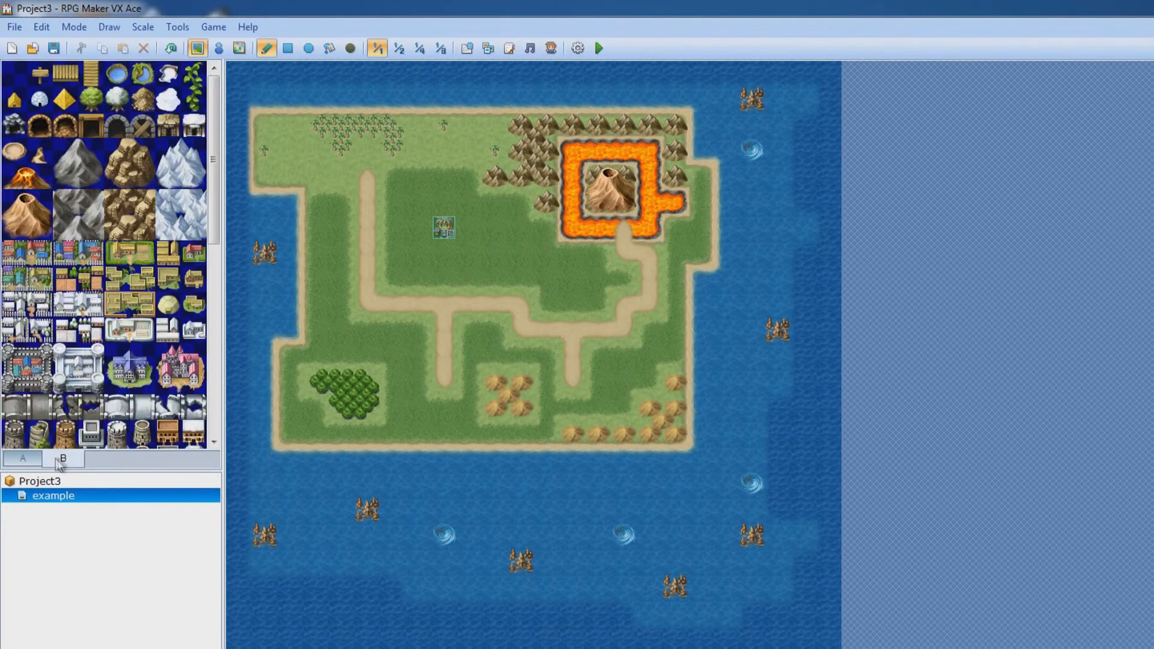
{"action": "left_click_drag", "start_coordinate": [213, 205], "coordinate": [208, 163]}
{"action": "left_click", "coordinate": [520, 227]}
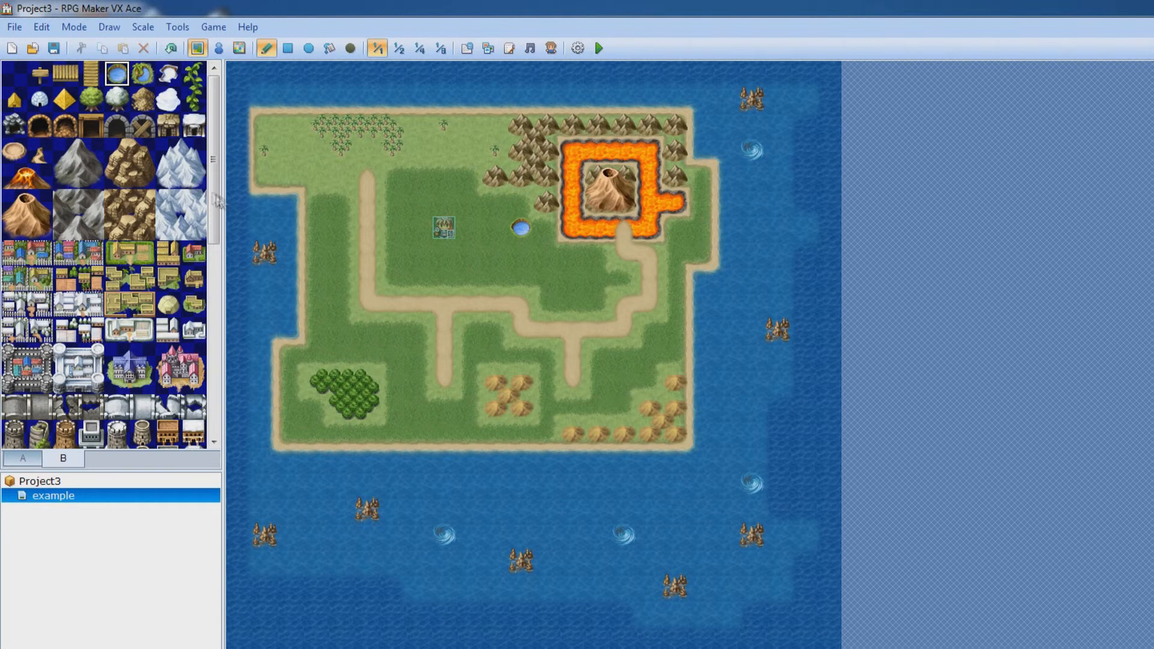
Step: Place the two-tile walled town with red and blue roofs at the end of the western road branch
{"action": "left_click_drag", "start_coordinate": [212, 196], "coordinate": [219, 241]}
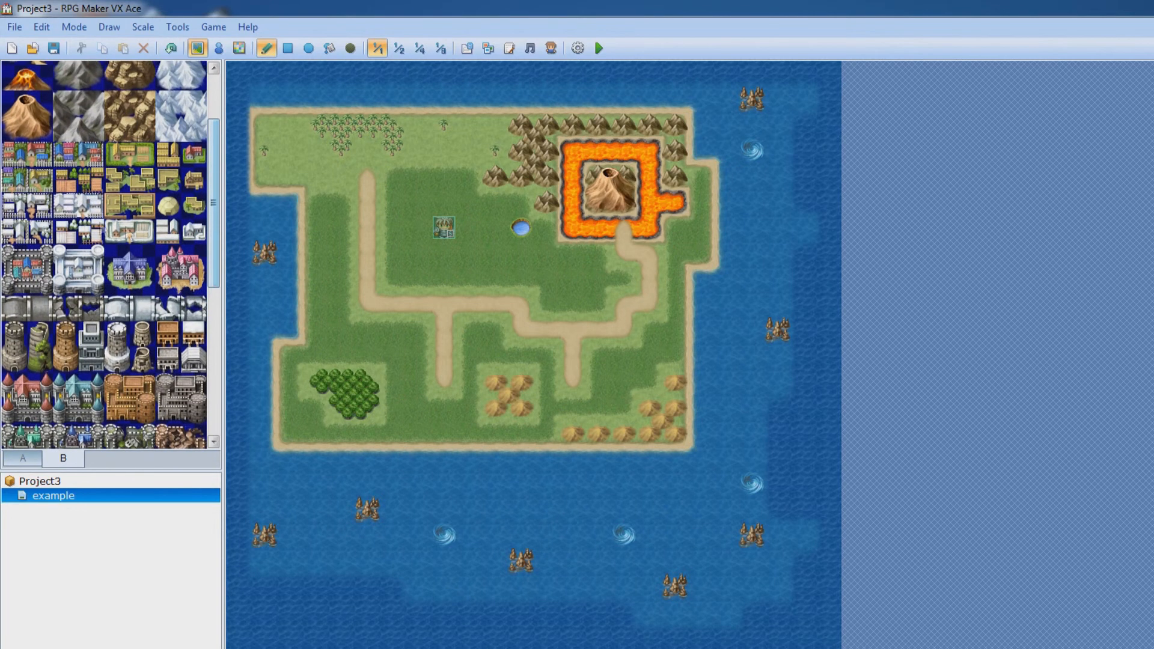
{"action": "left_click_drag", "start_coordinate": [15, 155], "coordinate": [40, 157]}
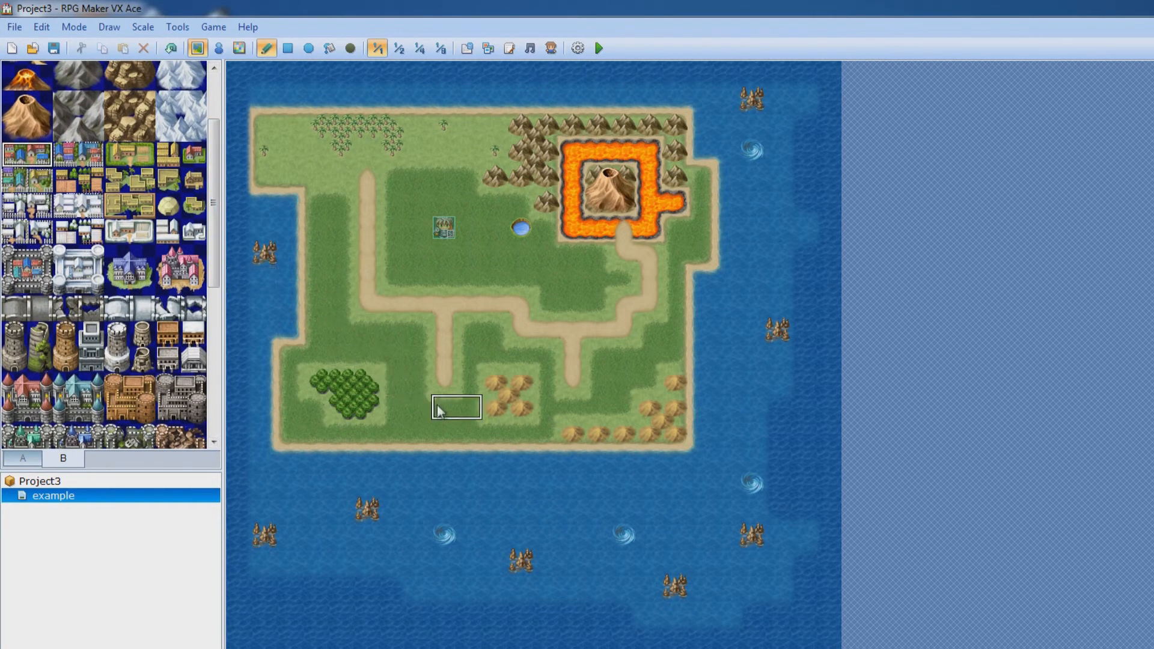
{"action": "left_click", "coordinate": [429, 388]}
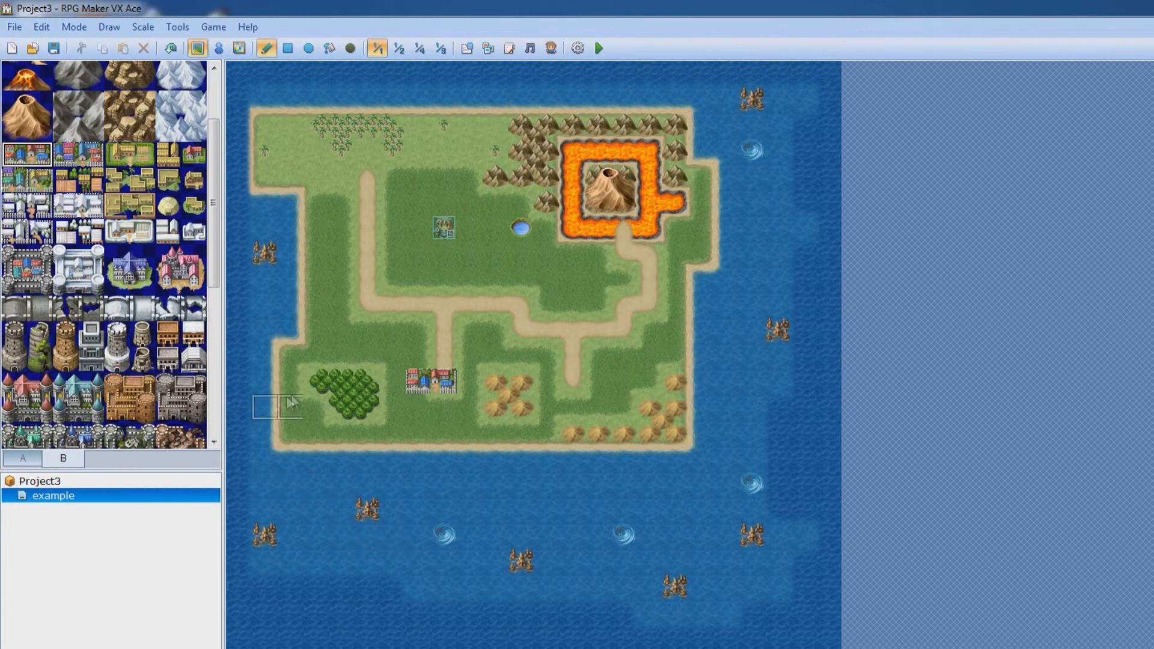
Step: Place the tall brown stone tower just east of the eastern road branch
{"action": "mouse_move", "coordinate": [211, 344]}
{"action": "left_mouse_down"}
{"action": "mouse_move", "coordinate": [212, 360]}
{"action": "mouse_move", "coordinate": [212, 332]}
{"action": "left_mouse_up"}
{"action": "left_click_drag", "start_coordinate": [65, 196], "coordinate": [65, 220]}
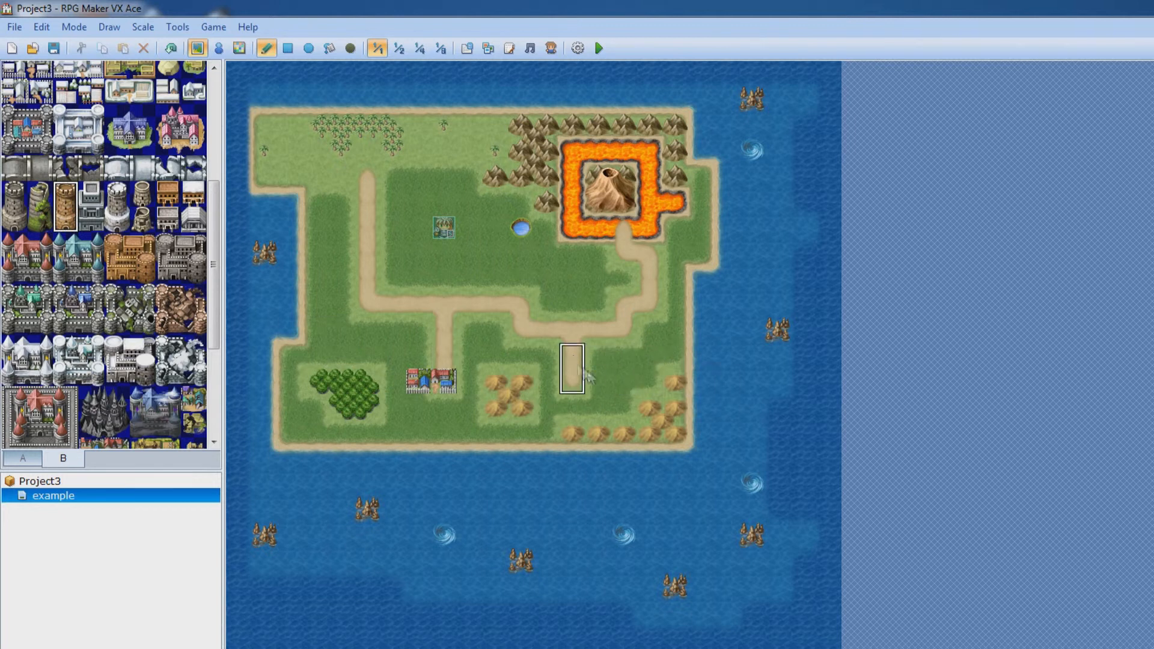
{"action": "left_click", "coordinate": [599, 359]}
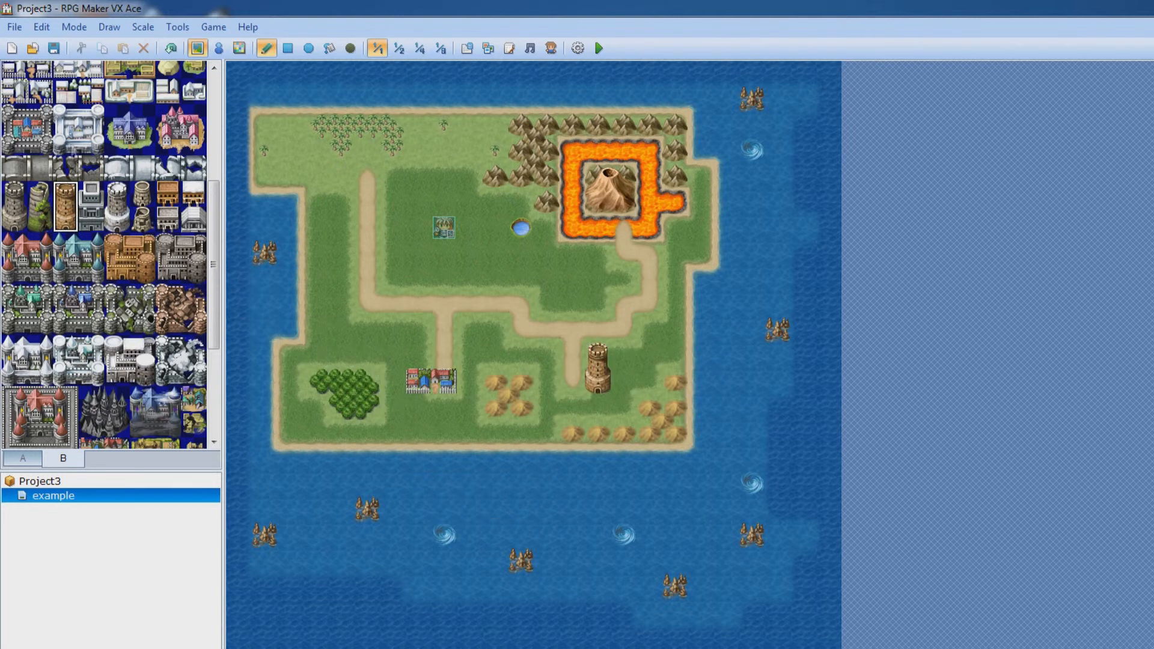
Step: Extend the dirt road around to the tower's entrance and paint bare sandy ground around the framed tile in the land's upper middle
{"action": "left_click", "coordinate": [27, 461]}
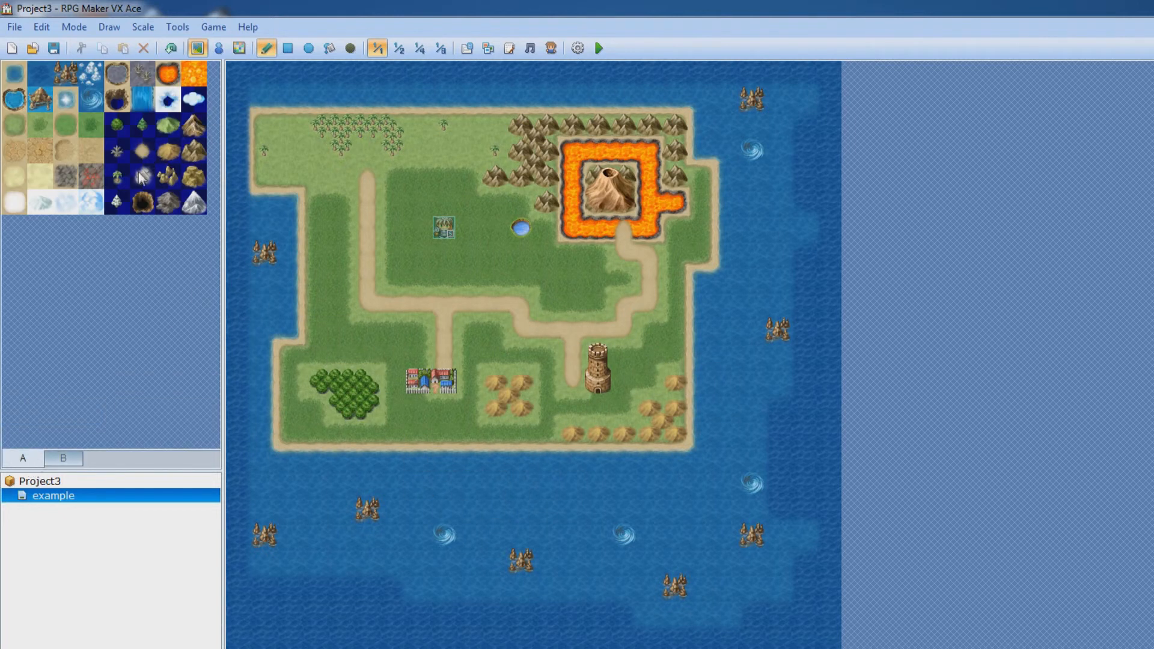
{"action": "left_click", "coordinate": [142, 150]}
{"action": "left_click", "coordinate": [572, 405]}
{"action": "left_click", "coordinate": [597, 407]}
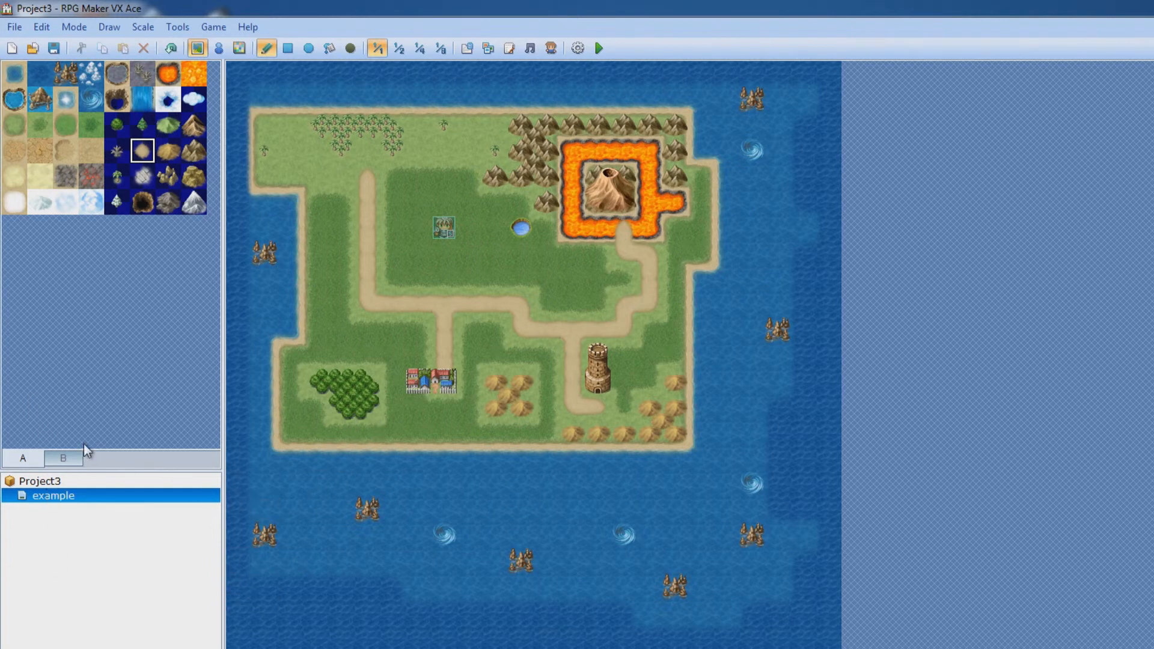
{"action": "left_click", "coordinate": [88, 152]}
{"action": "mouse_move", "coordinate": [472, 233]}
{"action": "left_mouse_down"}
{"action": "mouse_move", "coordinate": [429, 241]}
{"action": "mouse_move", "coordinate": [432, 268]}
{"action": "left_mouse_up"}
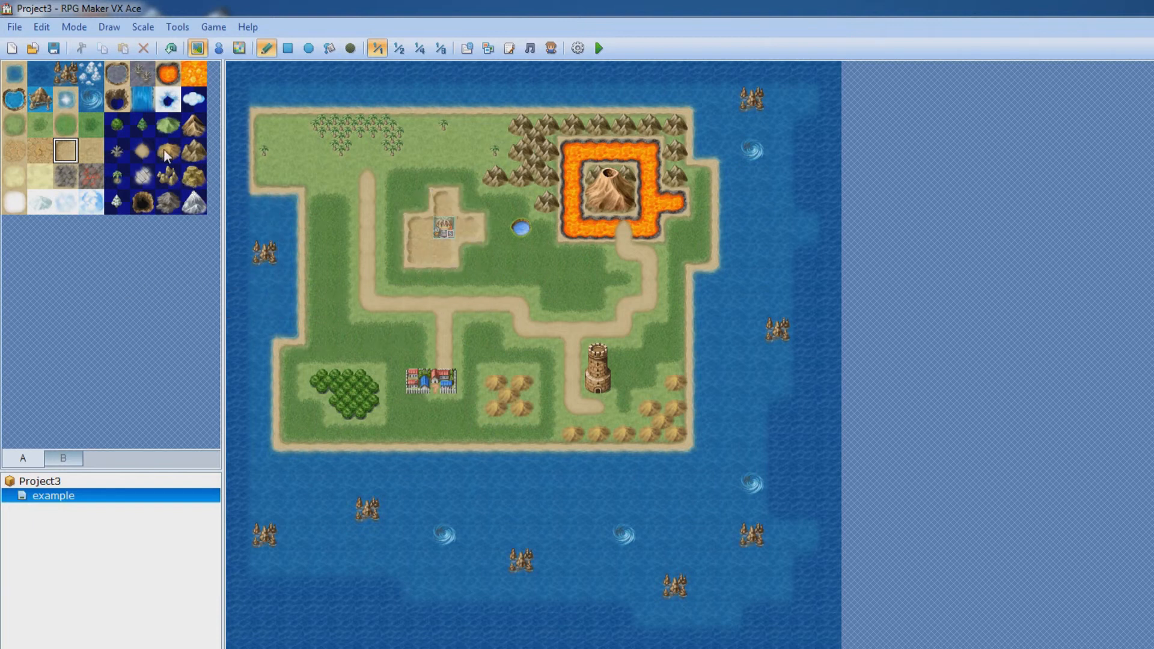
Step: Scatter five rock tiles in the sea at the map's lower left
{"action": "left_click", "coordinate": [168, 176]}
{"action": "left_click", "coordinate": [340, 636]}
{"action": "left_click", "coordinate": [443, 636]}
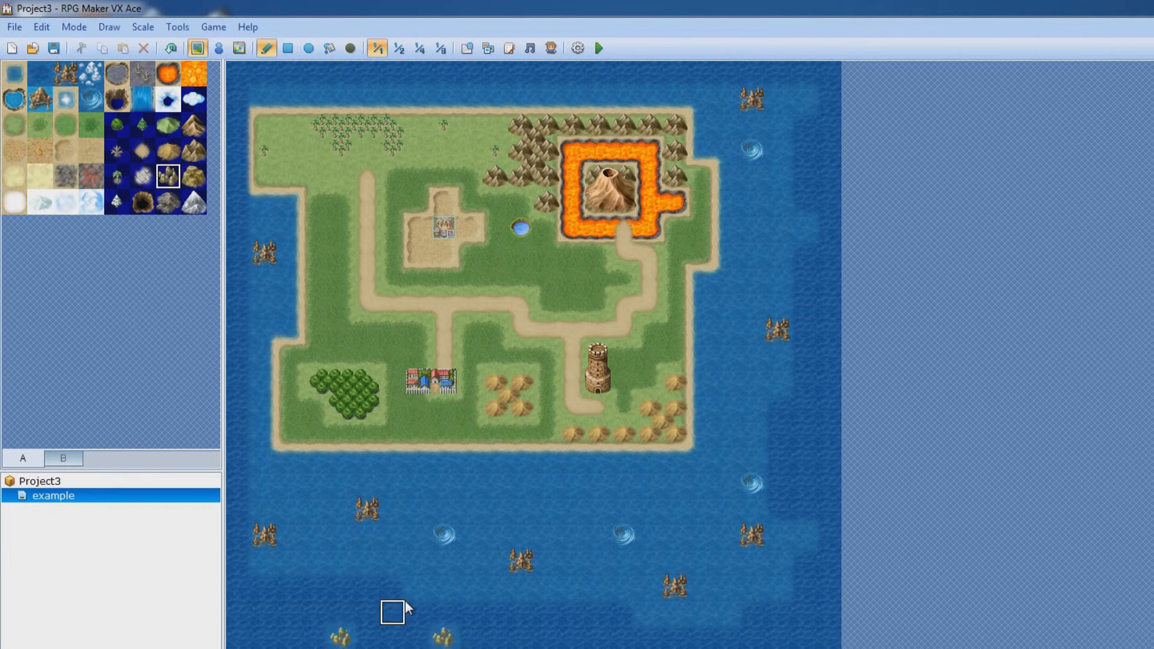
{"action": "left_click", "coordinate": [391, 612]}
{"action": "left_click", "coordinate": [391, 587]}
{"action": "left_click", "coordinate": [417, 586]}
Step: Place a wooden signpost directly above the town, beside the road
{"action": "left_click", "coordinate": [71, 458]}
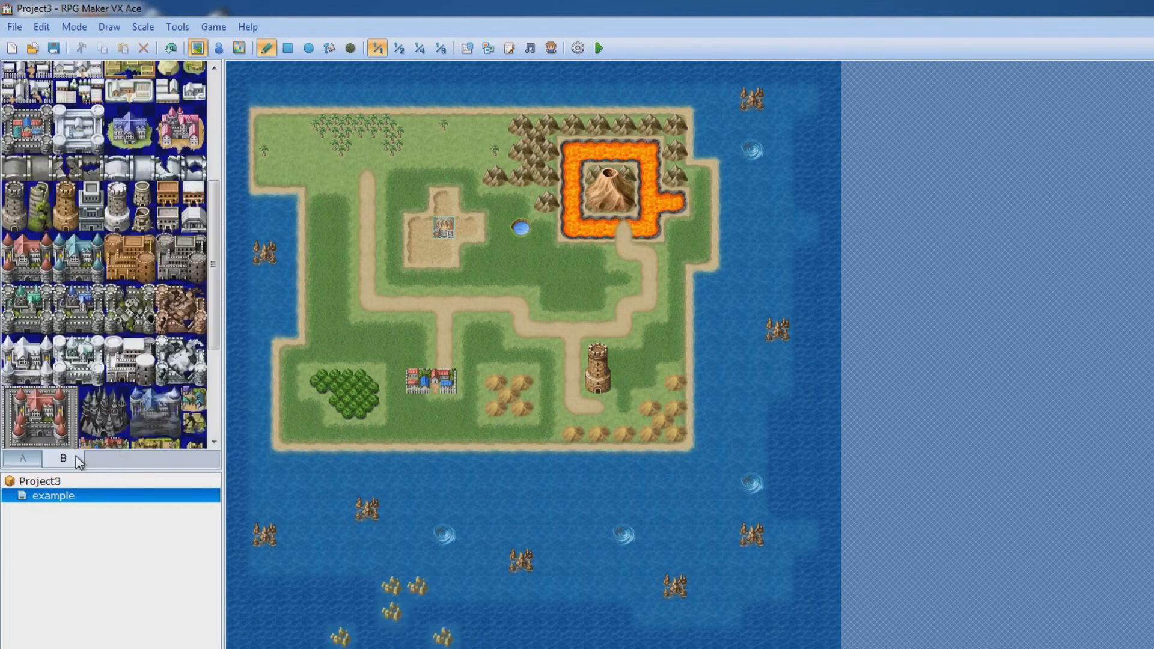
{"action": "left_click_drag", "start_coordinate": [216, 295], "coordinate": [212, 178]}
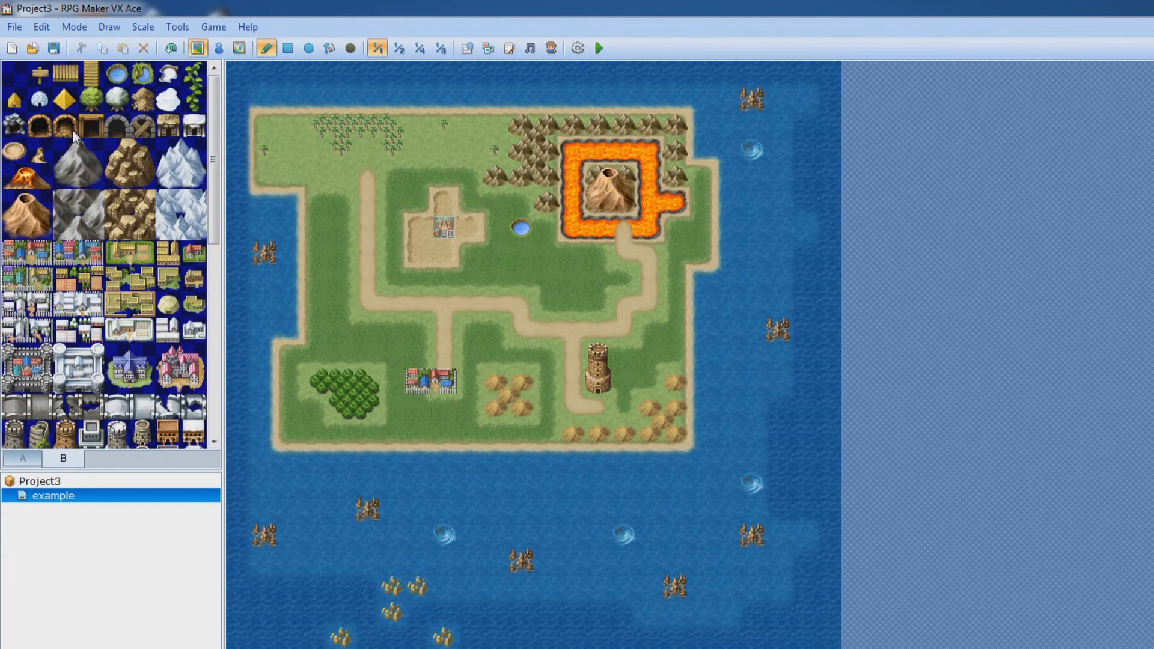
{"action": "left_click", "coordinate": [50, 81]}
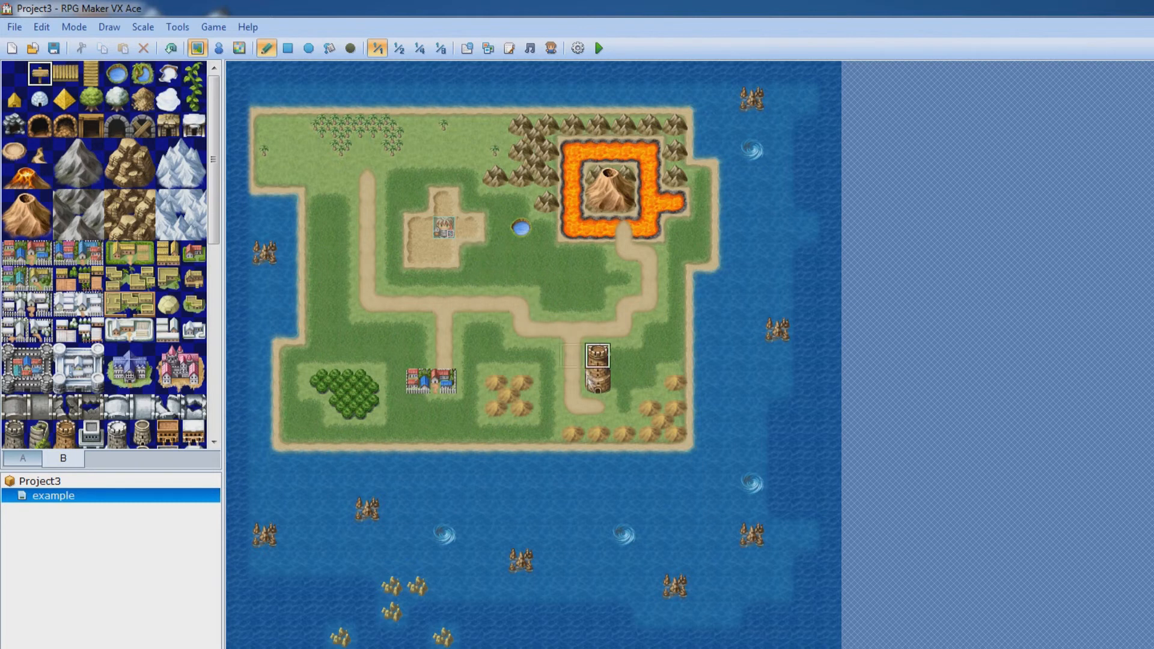
{"action": "left_click", "coordinate": [417, 363]}
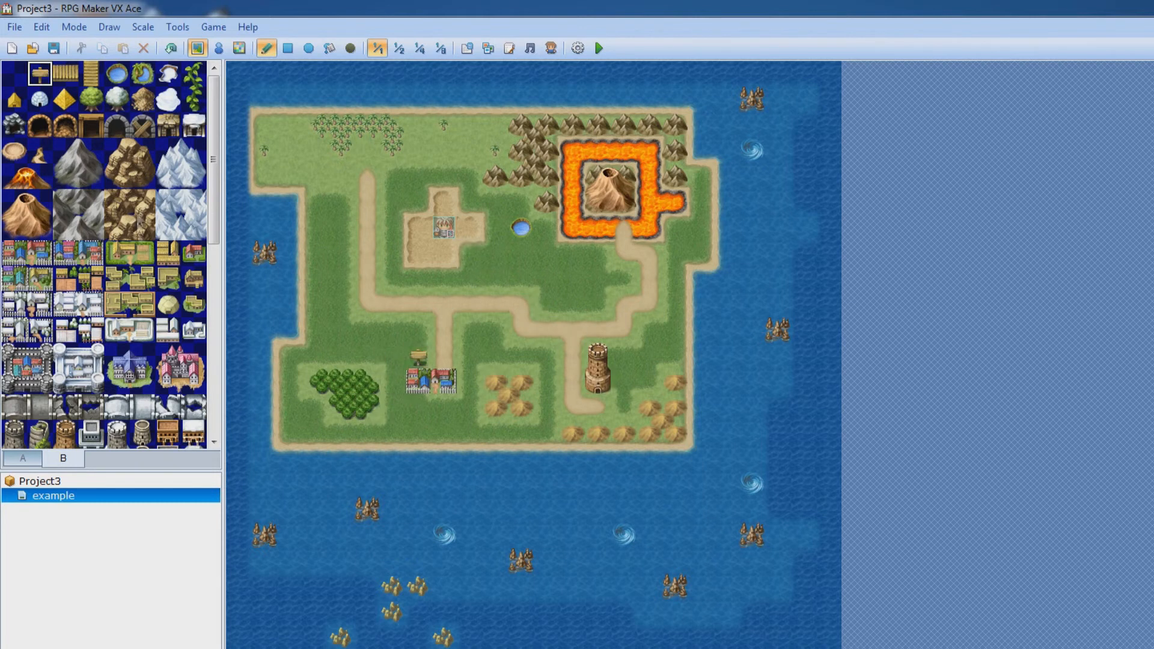
Step: Place single round leafy trees around the town, on the forest and on the grass to the northwest
{"action": "left_click", "coordinate": [91, 100]}
{"action": "left_click", "coordinate": [478, 353]}
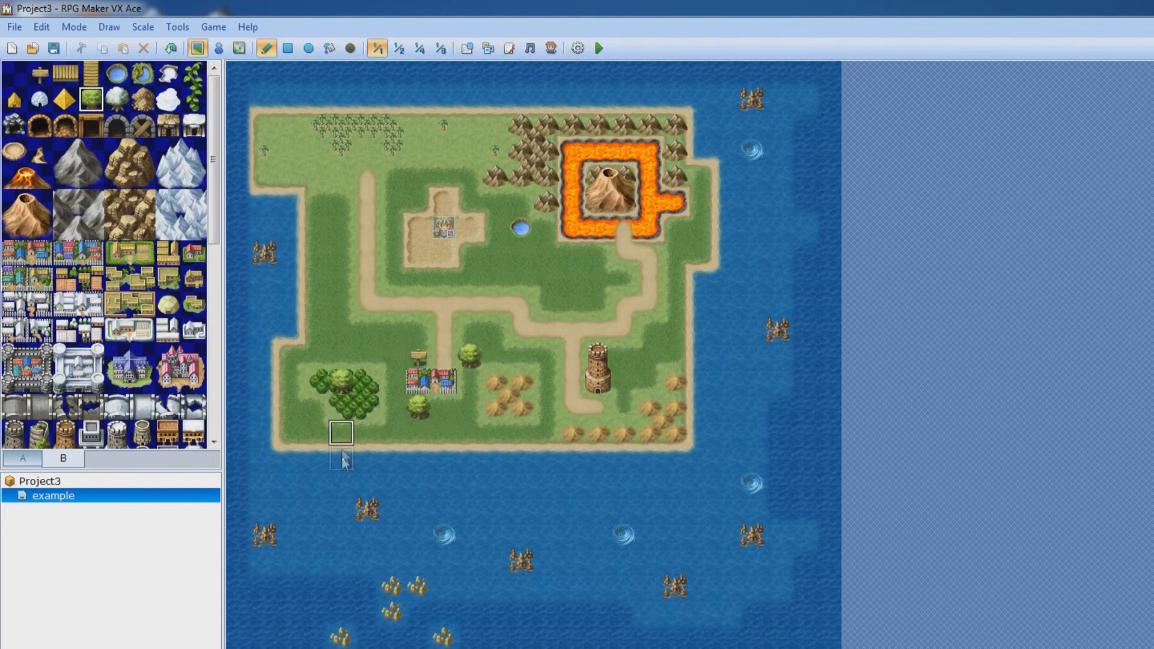
{"action": "left_click", "coordinate": [342, 329]}
{"action": "scroll", "coordinate": [218, 298], "scroll_direction": "down", "scroll_amount": 5}
{"action": "scroll", "coordinate": [213, 373], "scroll_direction": "down", "scroll_amount": 5}
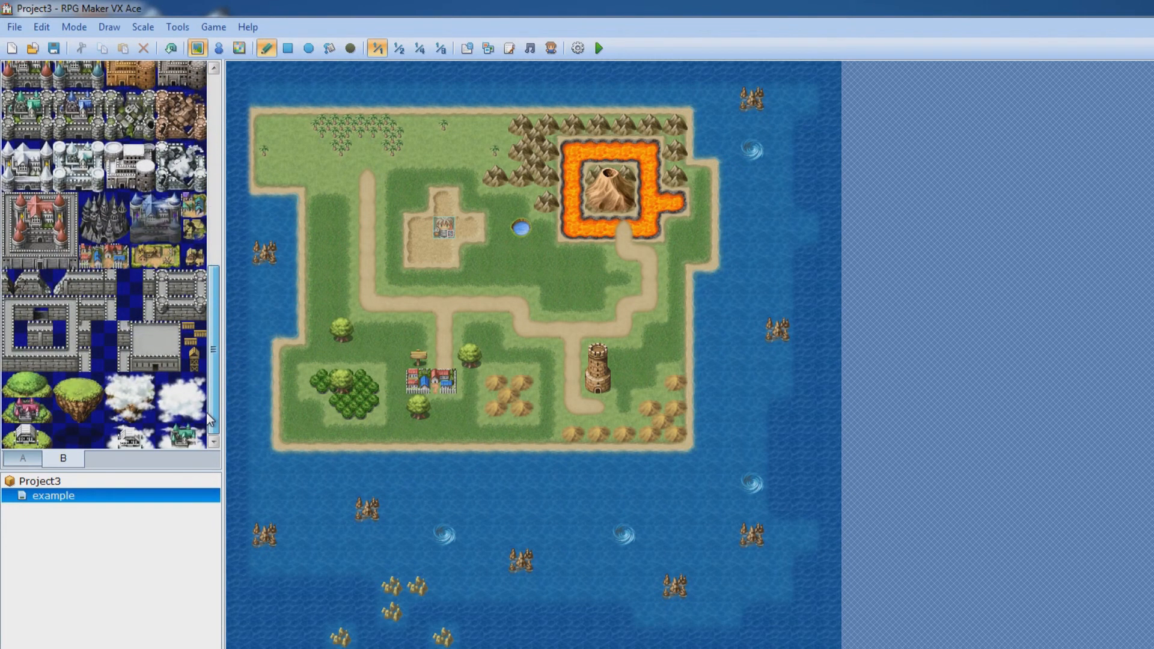
{"action": "left_click_drag", "start_coordinate": [211, 419], "coordinate": [227, 157]}
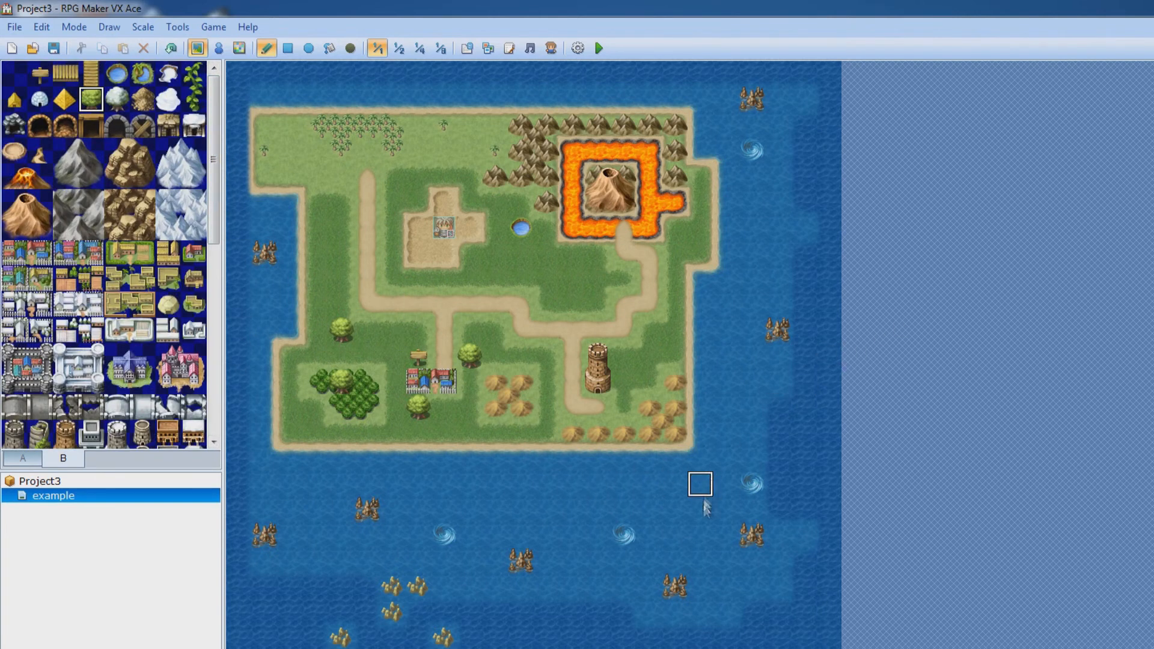